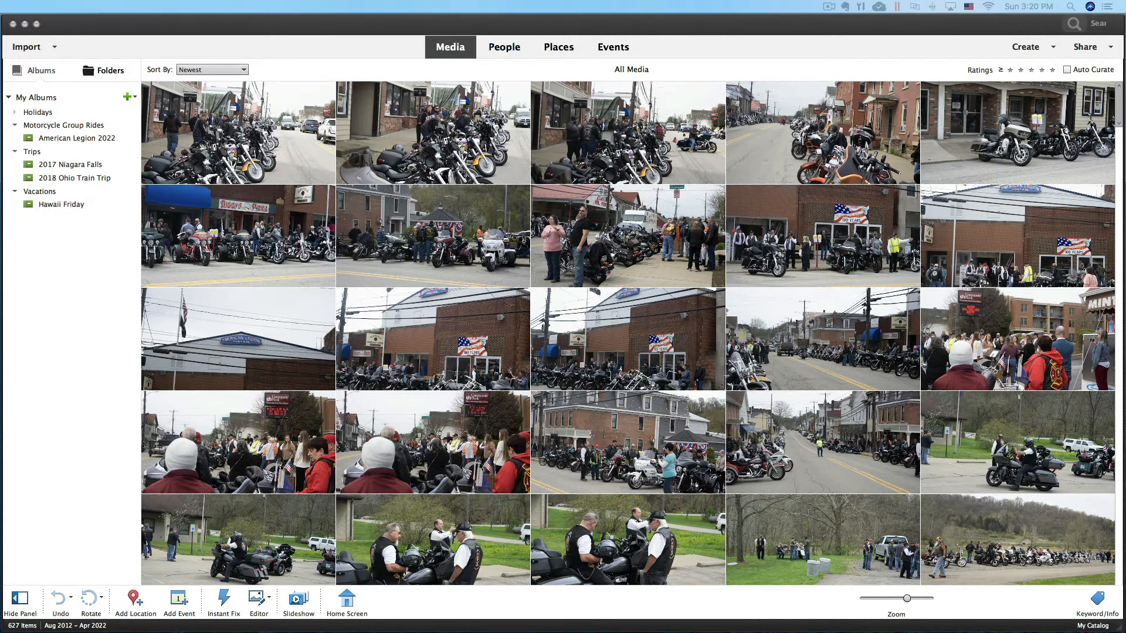
Step: Start getting photos and videos from a camera or card reader, with the Untitled device as the source
{"action": "left_click", "coordinate": [251, 24]}
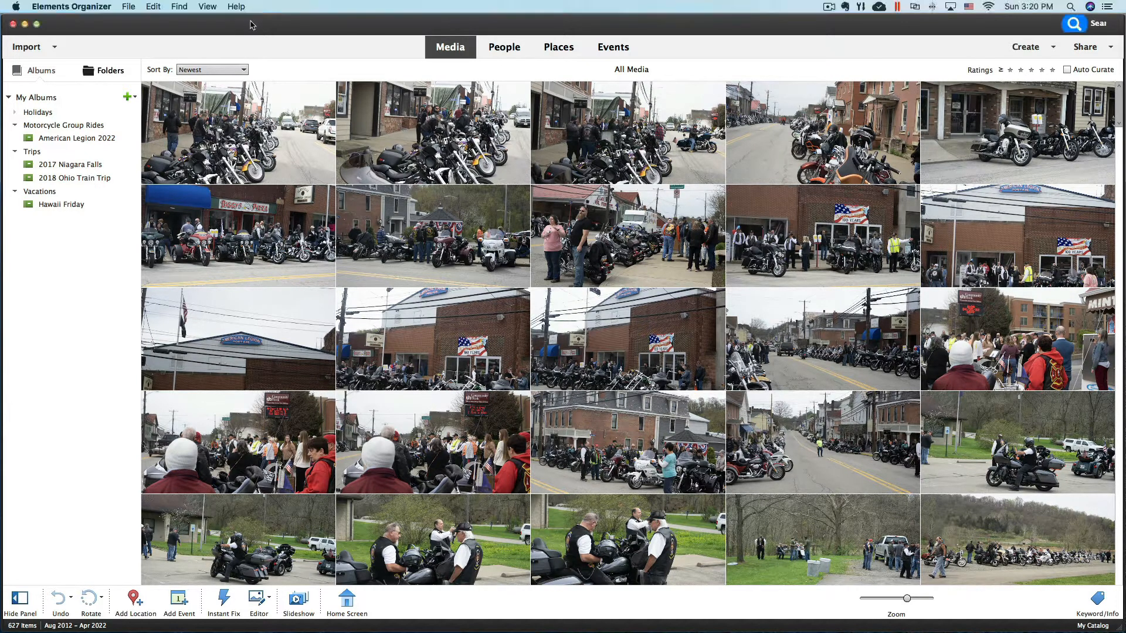
{"action": "left_click", "coordinate": [128, 7]}
{"action": "mouse_move", "coordinate": [288, 21]}
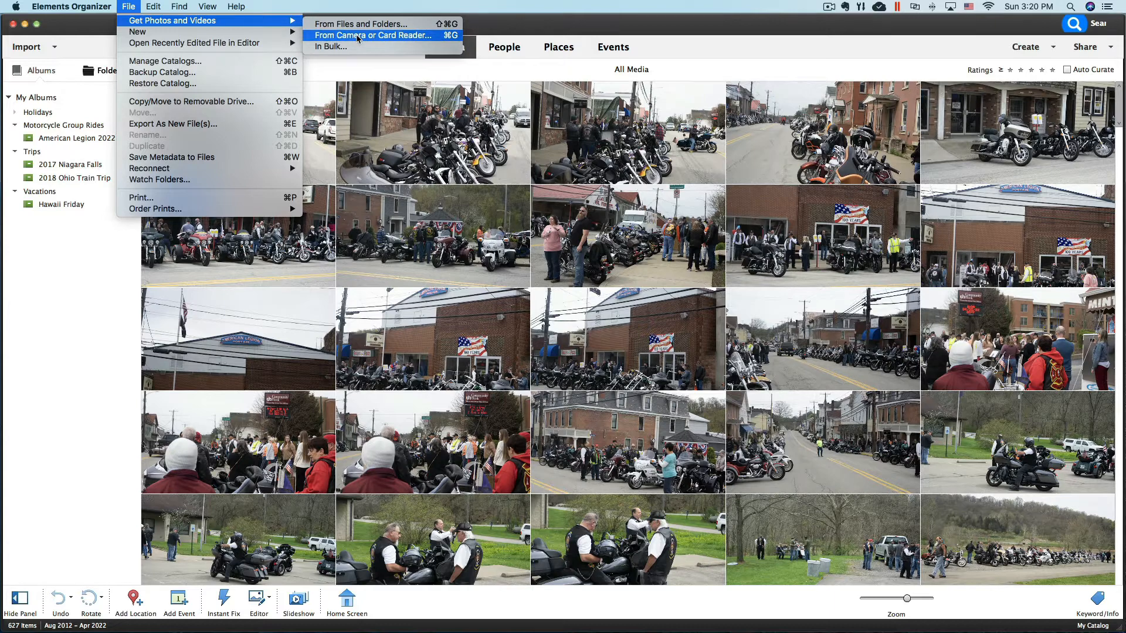
{"action": "left_click", "coordinate": [397, 35]}
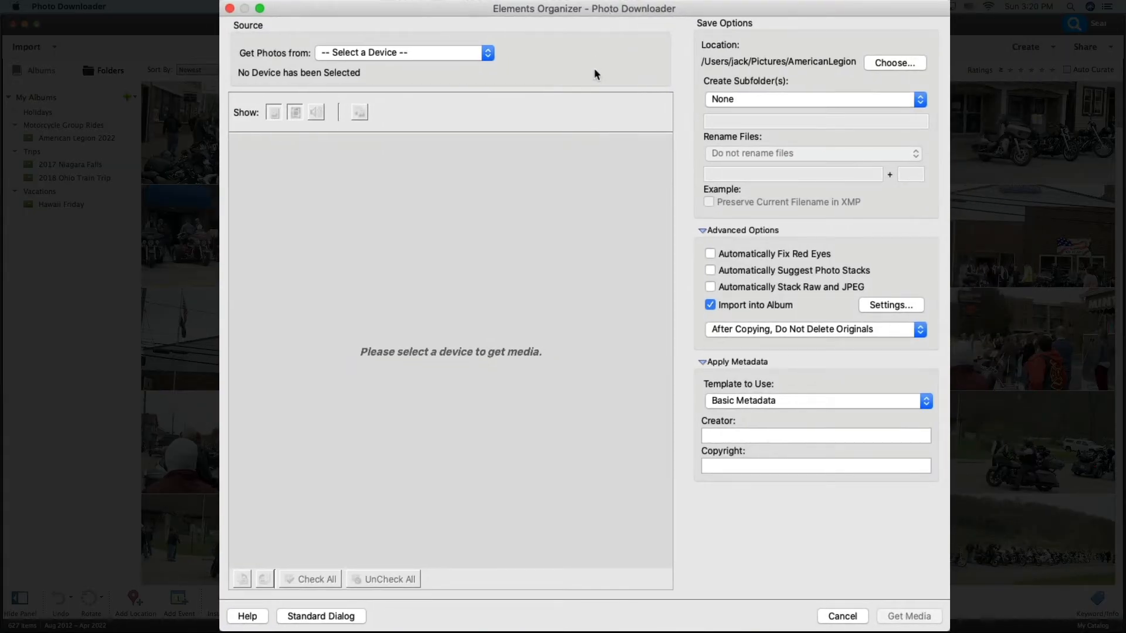
{"action": "left_click", "coordinate": [488, 53]}
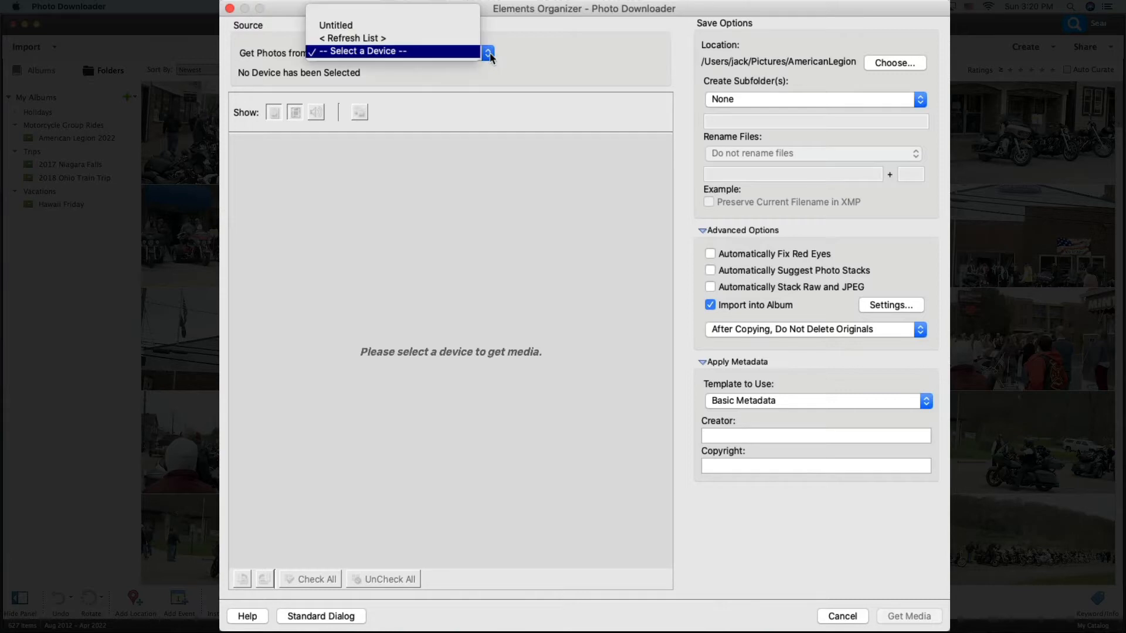
{"action": "left_click", "coordinate": [436, 26]}
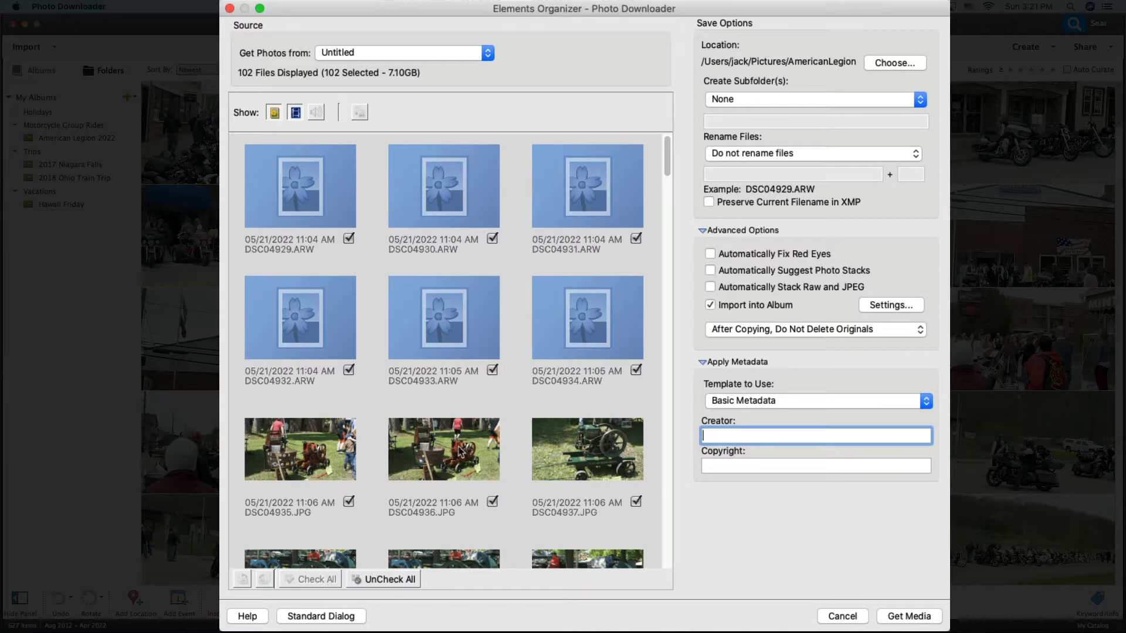
Step: Uncheck all files, try checking and unchecking DSC04929.ARW through DSC04934.ARW as a group, and check all files again
{"action": "left_click_drag", "start_coordinate": [669, 170], "coordinate": [661, 473]}
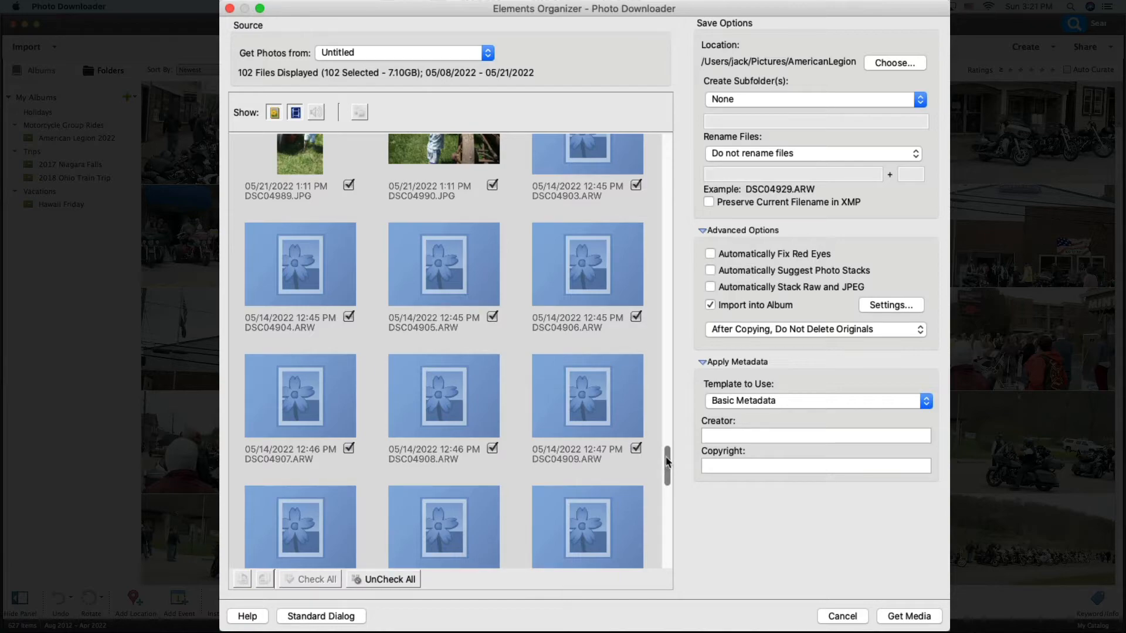
{"action": "left_click_drag", "start_coordinate": [667, 461], "coordinate": [667, 138]}
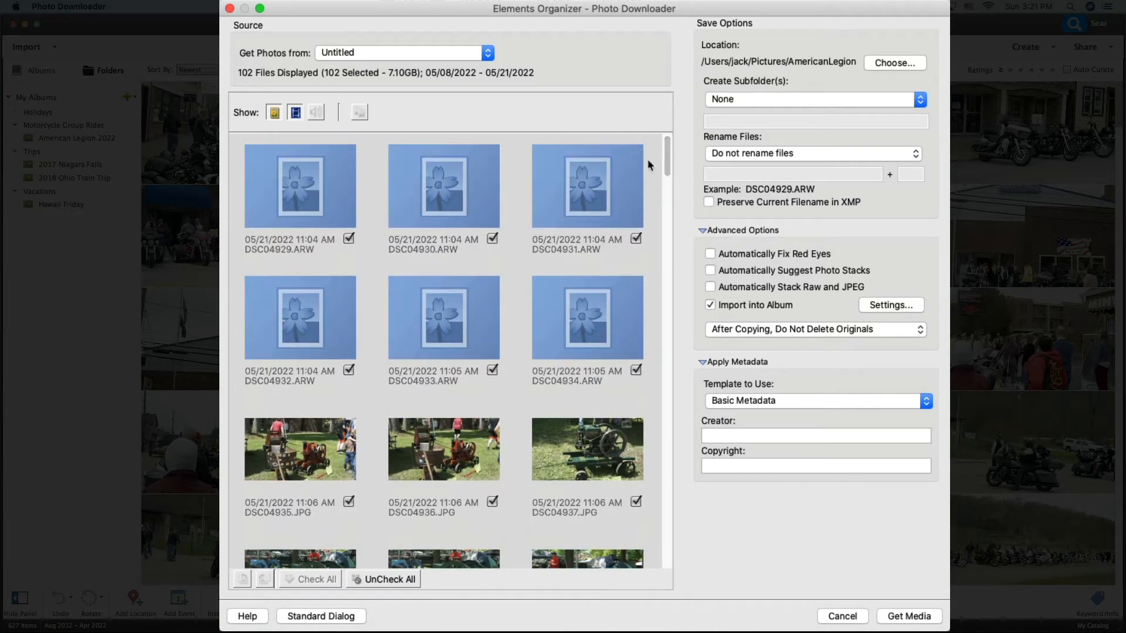
{"action": "left_click", "coordinate": [382, 579]}
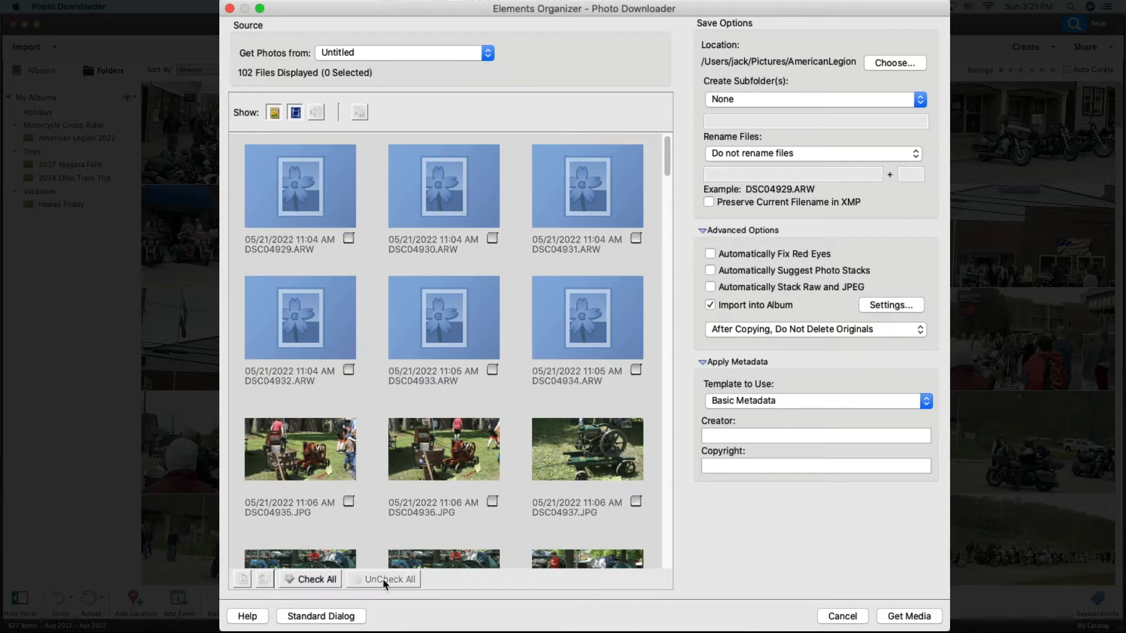
{"action": "left_click", "coordinate": [348, 239]}
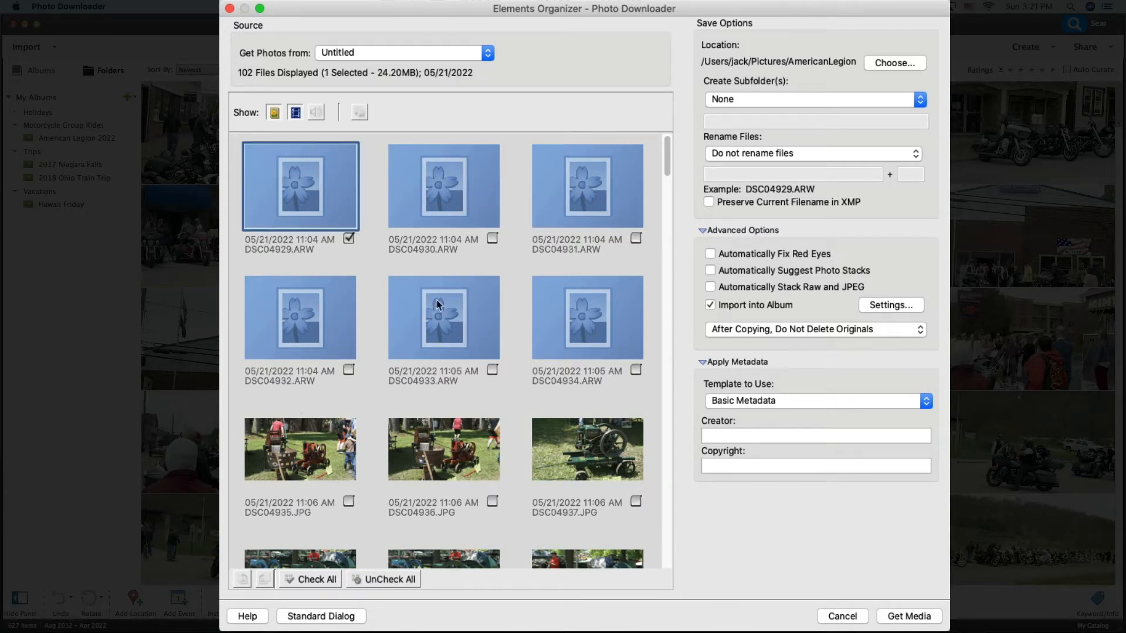
{"action": "left_click", "coordinate": [635, 371], "text": "shift"}
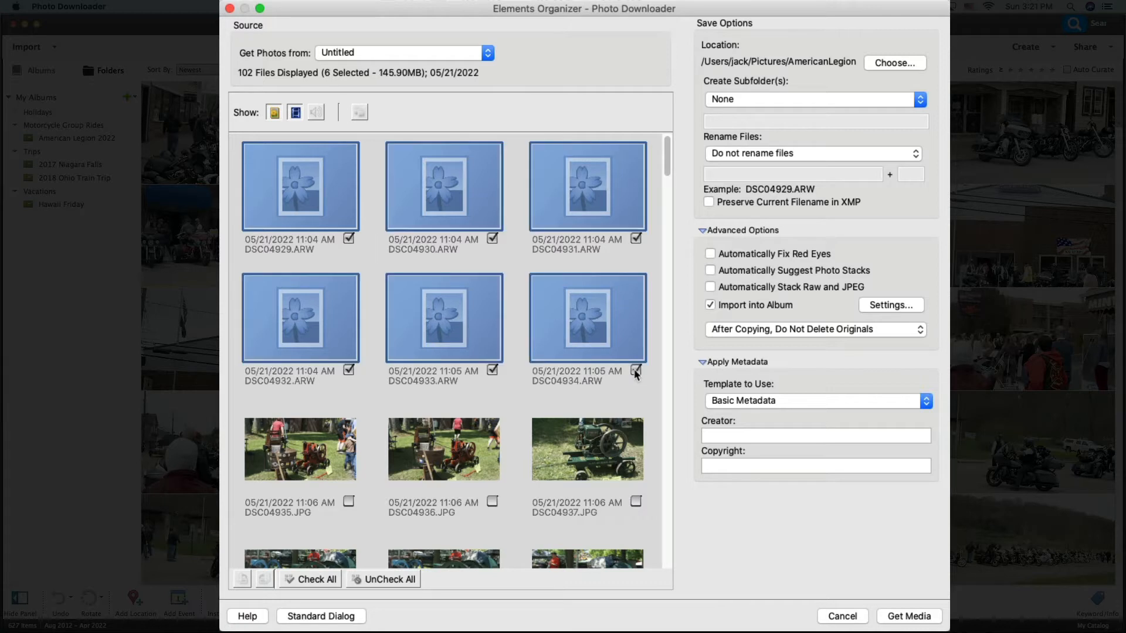
{"action": "left_click", "coordinate": [635, 371], "text": "shift"}
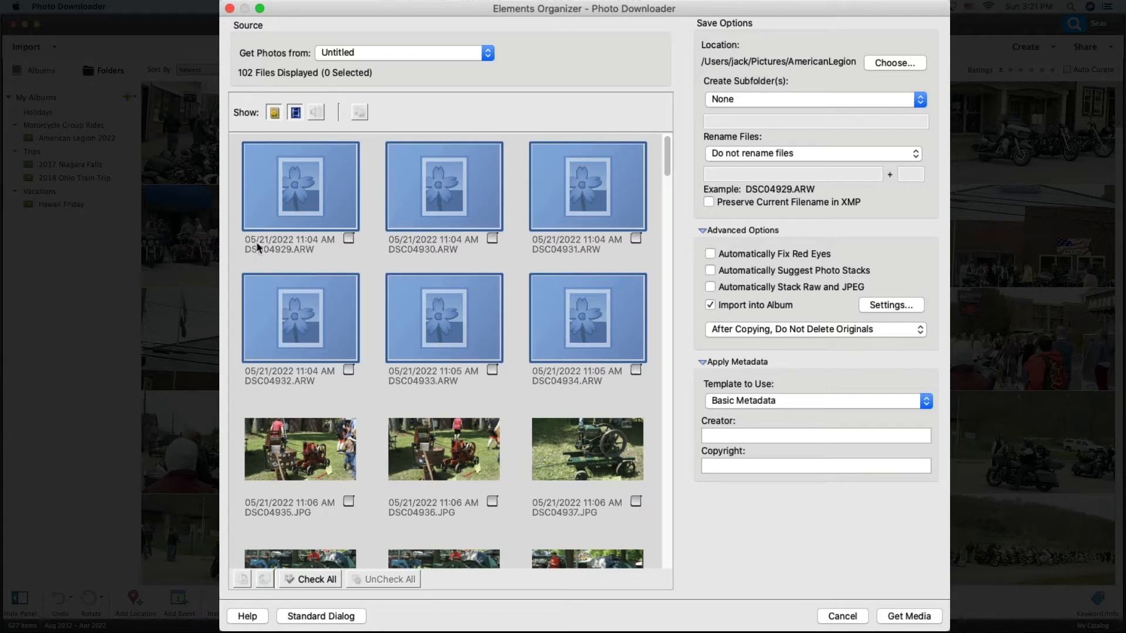
{"action": "left_click", "coordinate": [348, 239]}
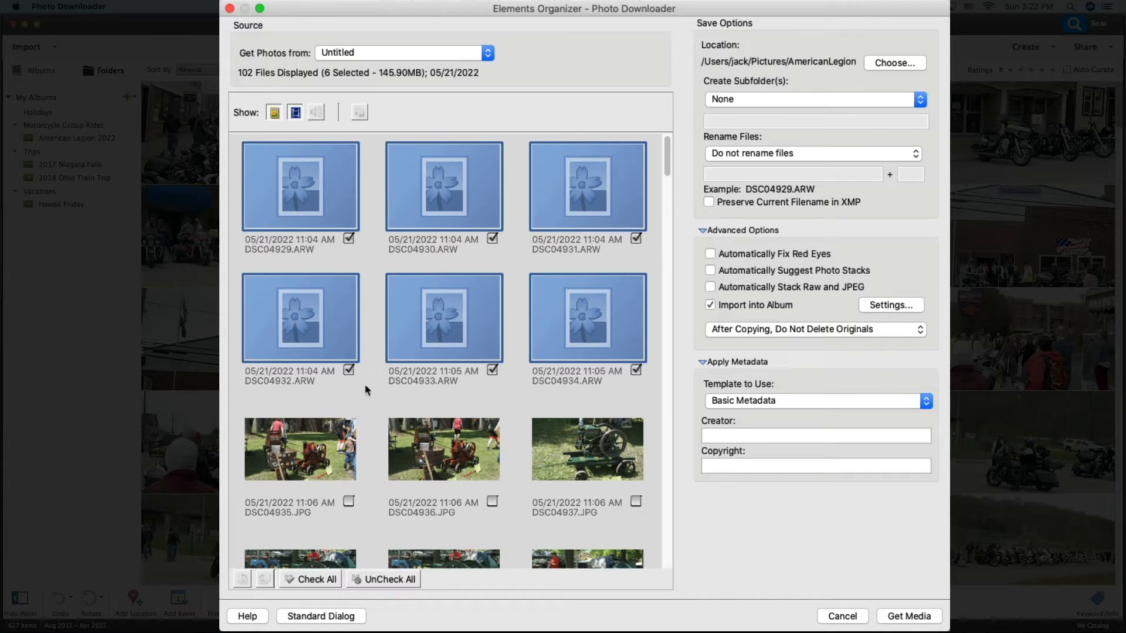
{"action": "left_click", "coordinate": [351, 370]}
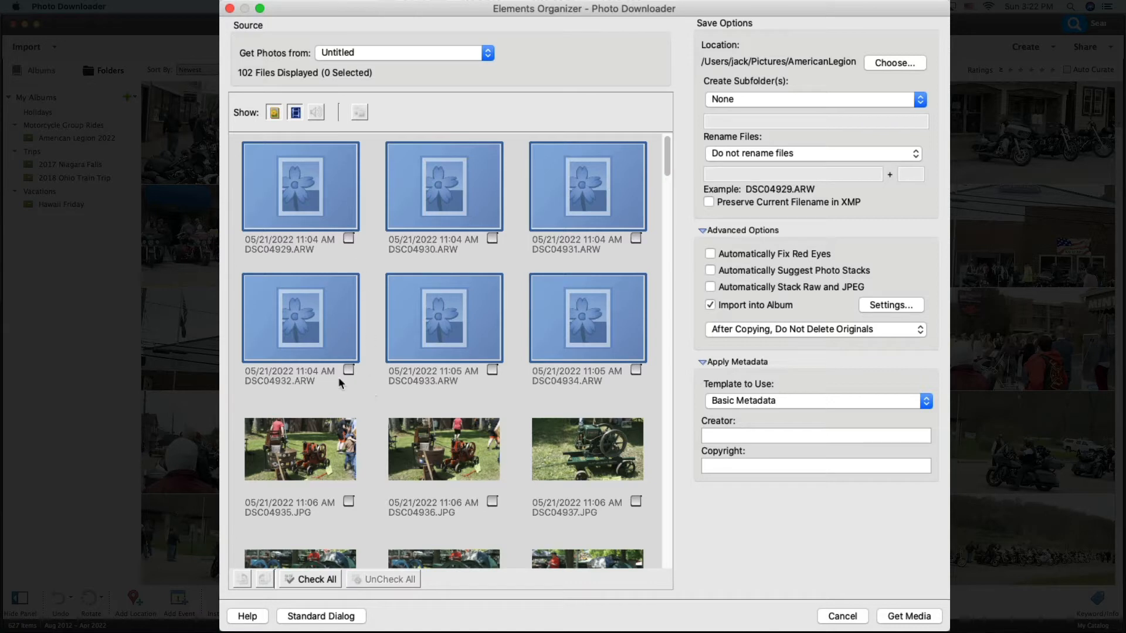
{"action": "left_click", "coordinate": [316, 580]}
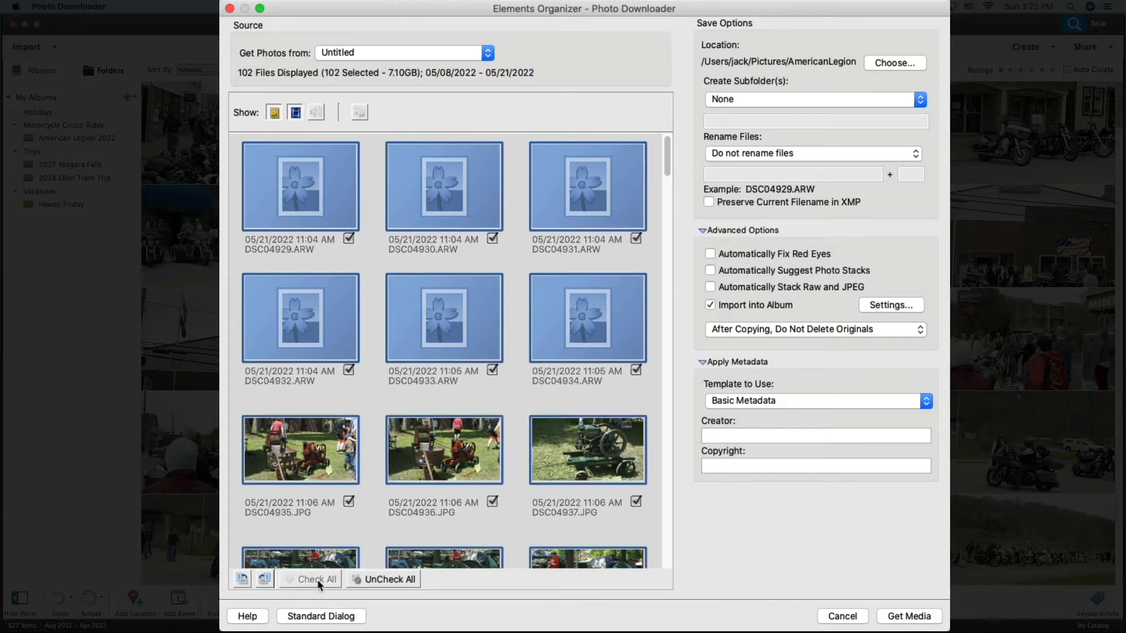
Step: Check only the 05/21/2022 files for import, the range from DSC04929.ARW through DSC04990.JPG
{"action": "left_click", "coordinate": [371, 579]}
{"action": "left_click", "coordinate": [349, 238]}
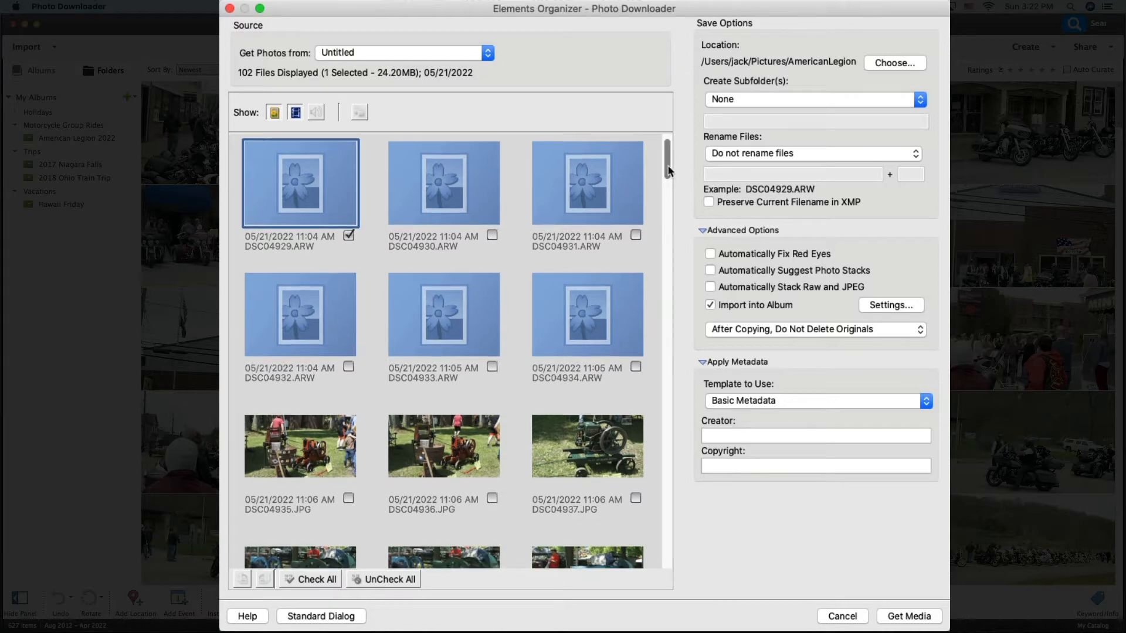
{"action": "left_click_drag", "start_coordinate": [668, 166], "coordinate": [669, 186]}
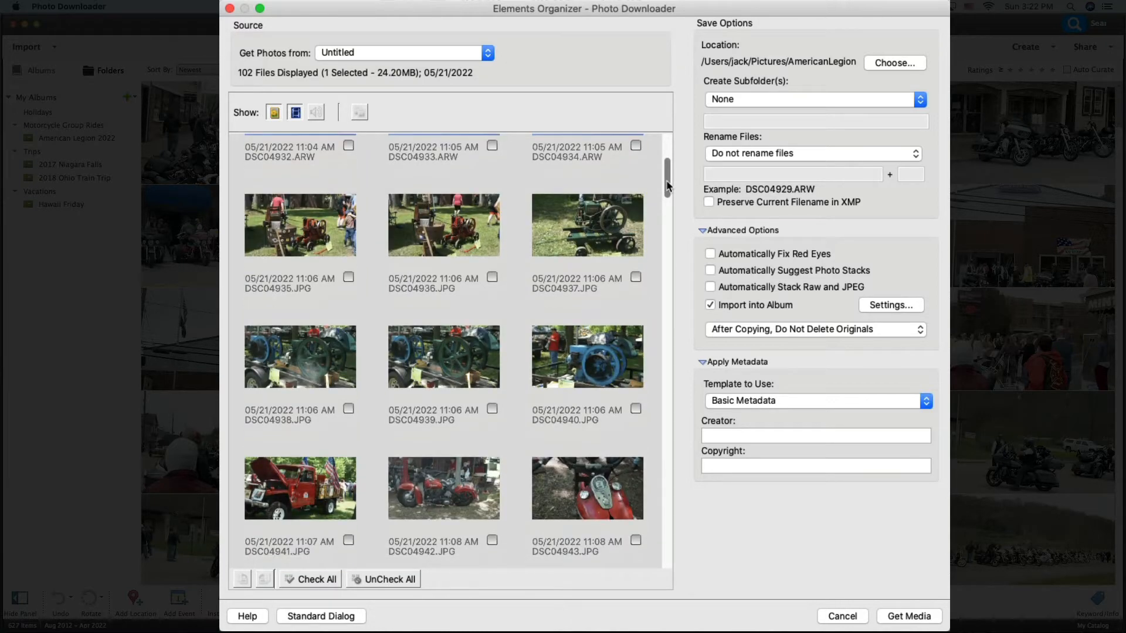
{"action": "left_click_drag", "start_coordinate": [668, 187], "coordinate": [668, 455]}
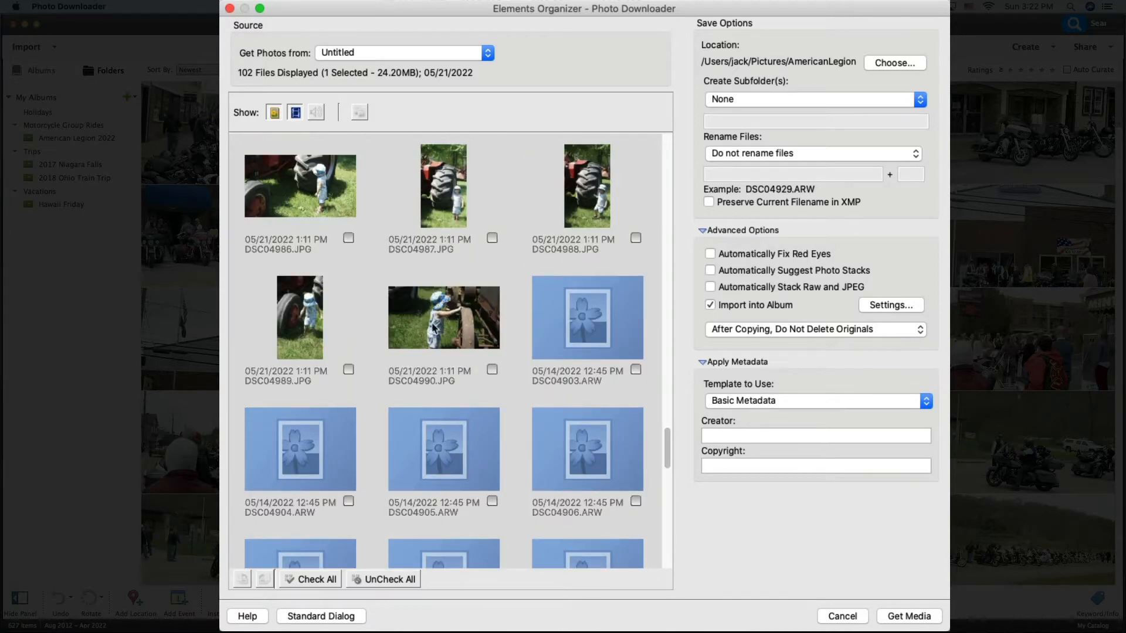
{"action": "left_click", "coordinate": [492, 369], "text": "shift"}
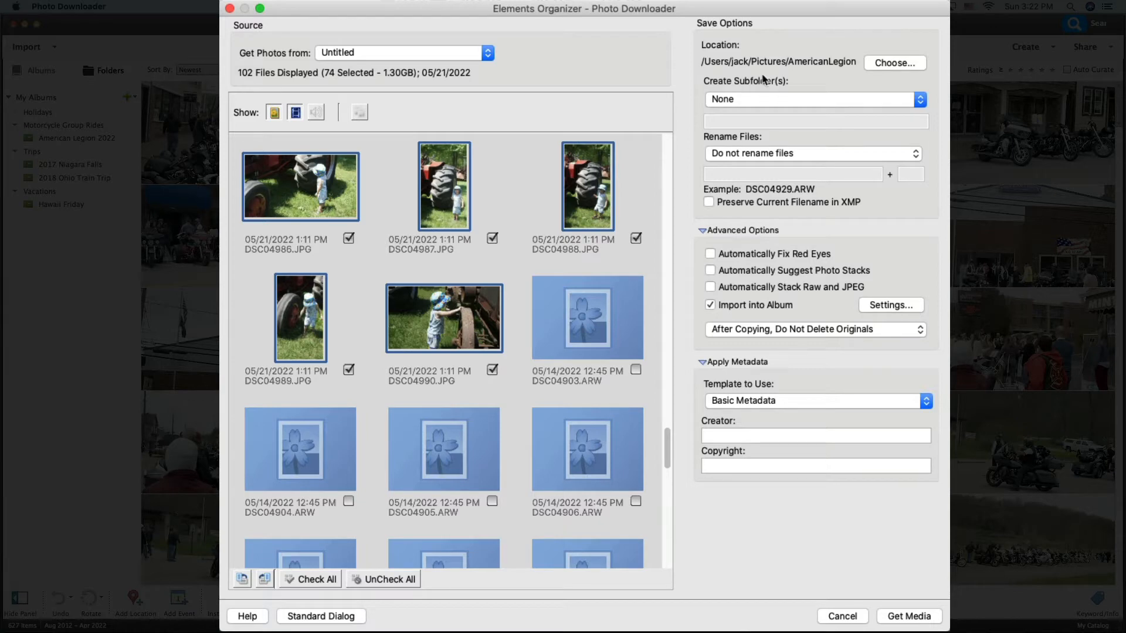
Step: Create a folder named SteamShow inside Pictures and set it as the save location for the imported files
{"action": "left_click", "coordinate": [891, 66]}
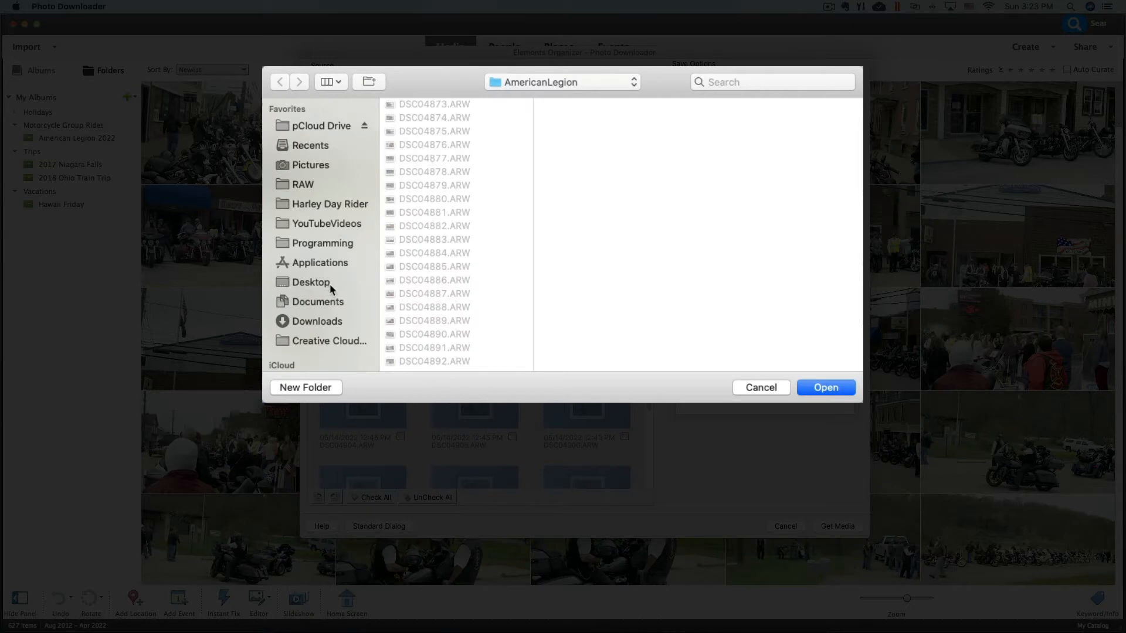
{"action": "left_click", "coordinate": [315, 167]}
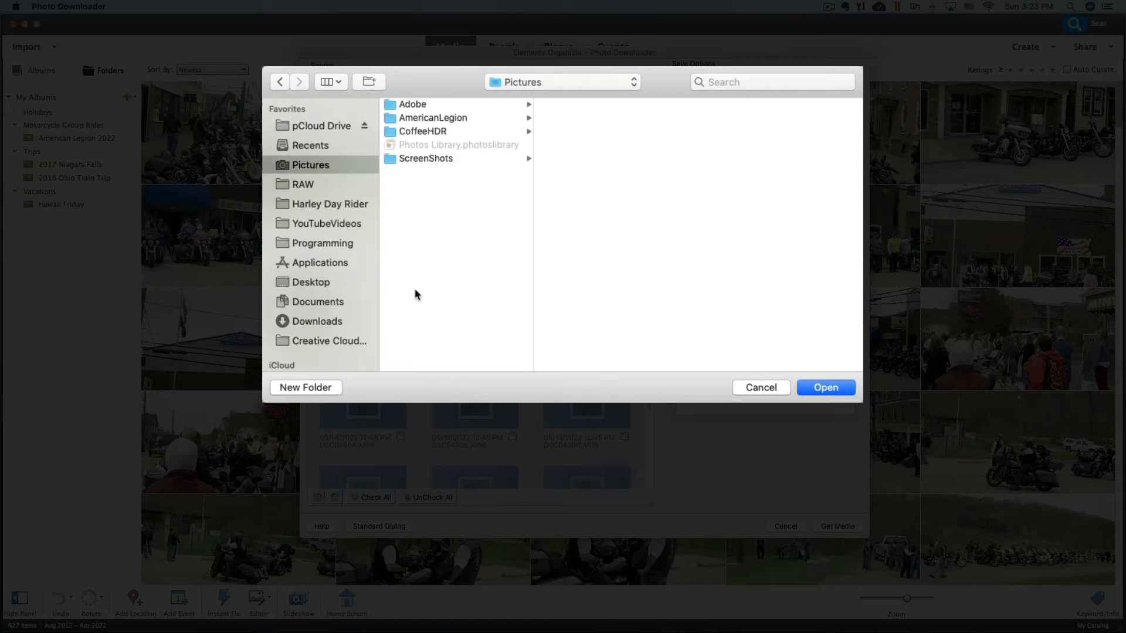
{"action": "left_click", "coordinate": [308, 388]}
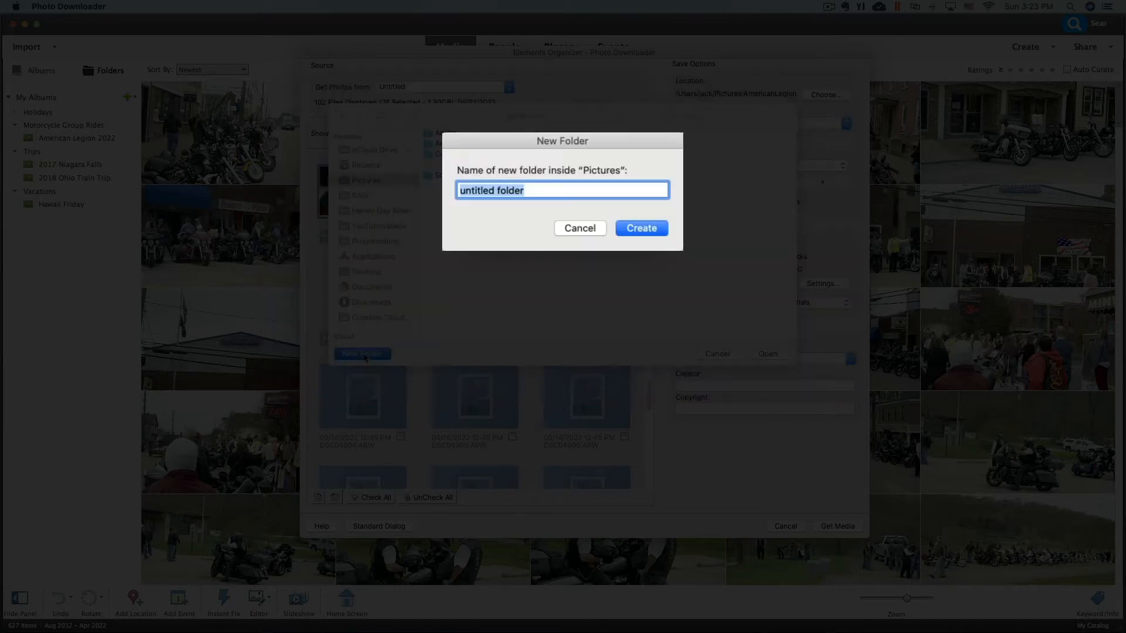
{"action": "type", "text": "Ste"}
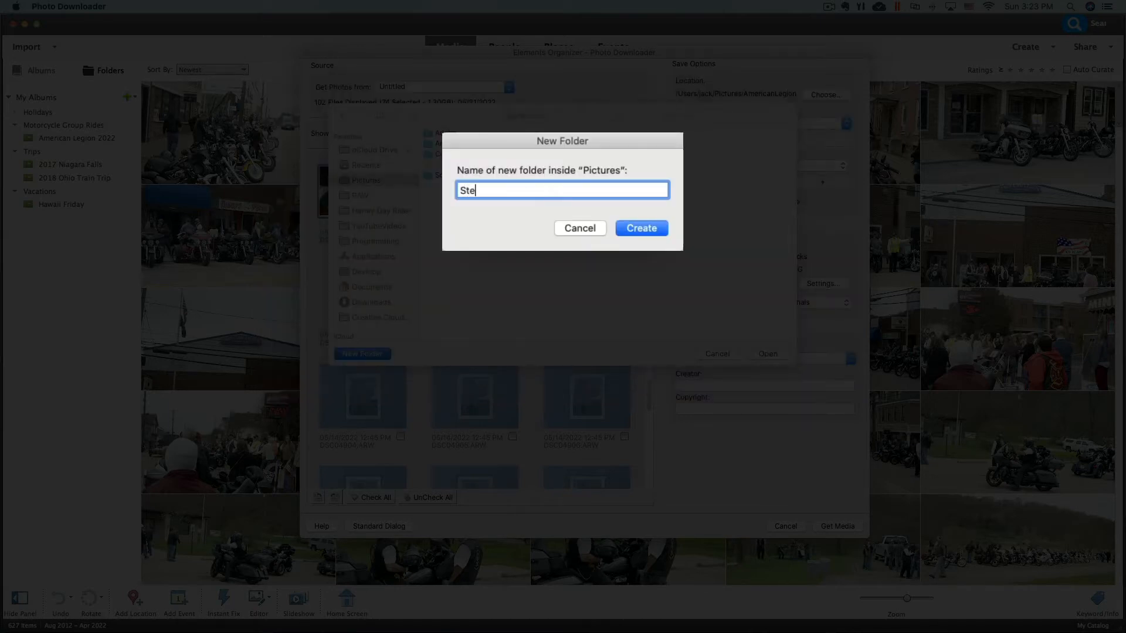
{"action": "type", "text": "amShow"}
{"action": "left_click", "coordinate": [637, 230]}
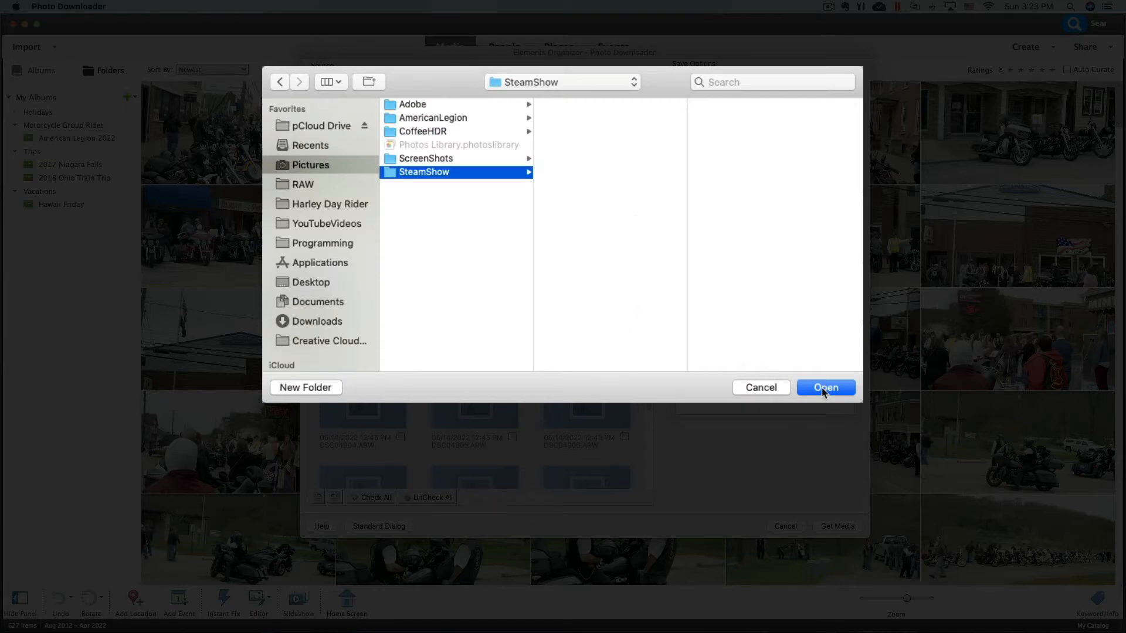
{"action": "left_click", "coordinate": [808, 386]}
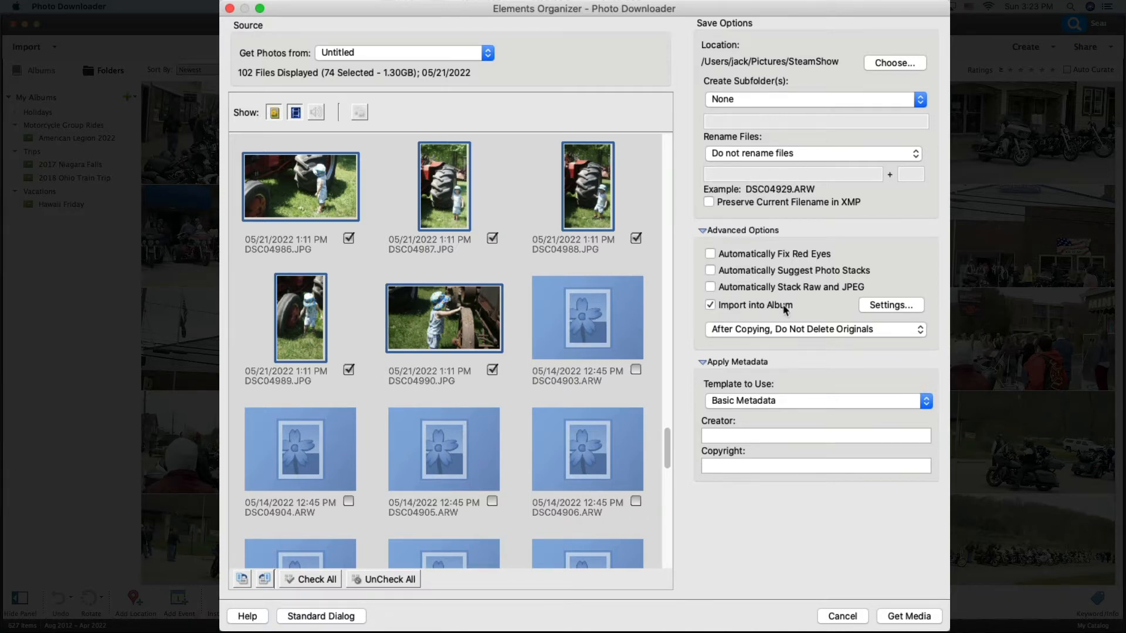
Step: Create an album named Steam Show under Trips and choose it as the album to import into
{"action": "left_click", "coordinate": [888, 305]}
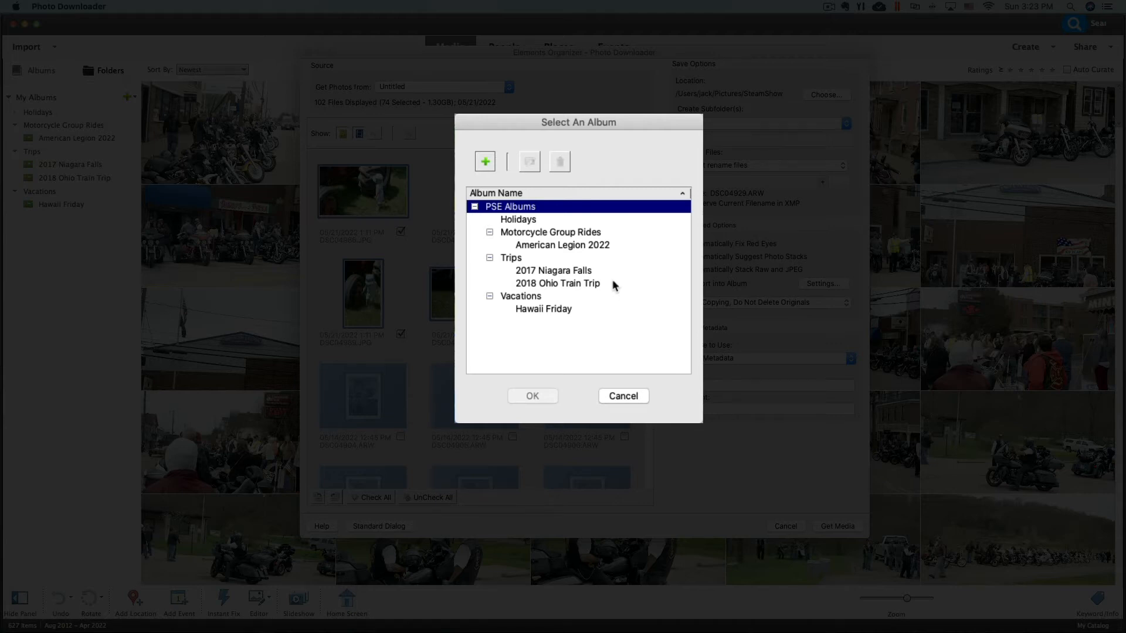
{"action": "left_click", "coordinate": [518, 262]}
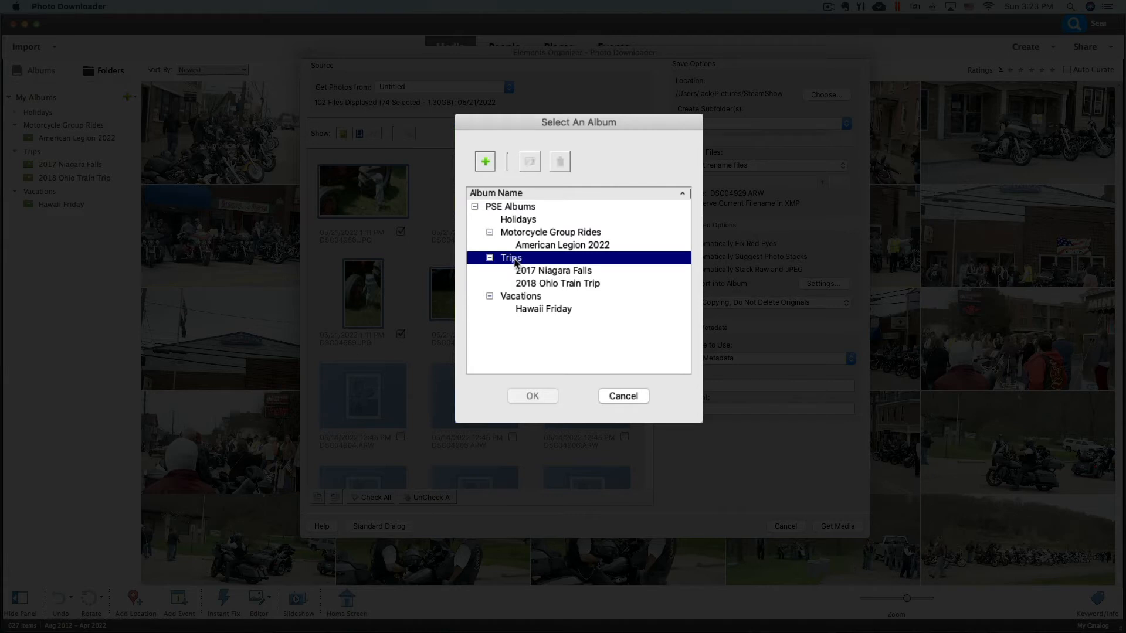
{"action": "left_click", "coordinate": [485, 162]}
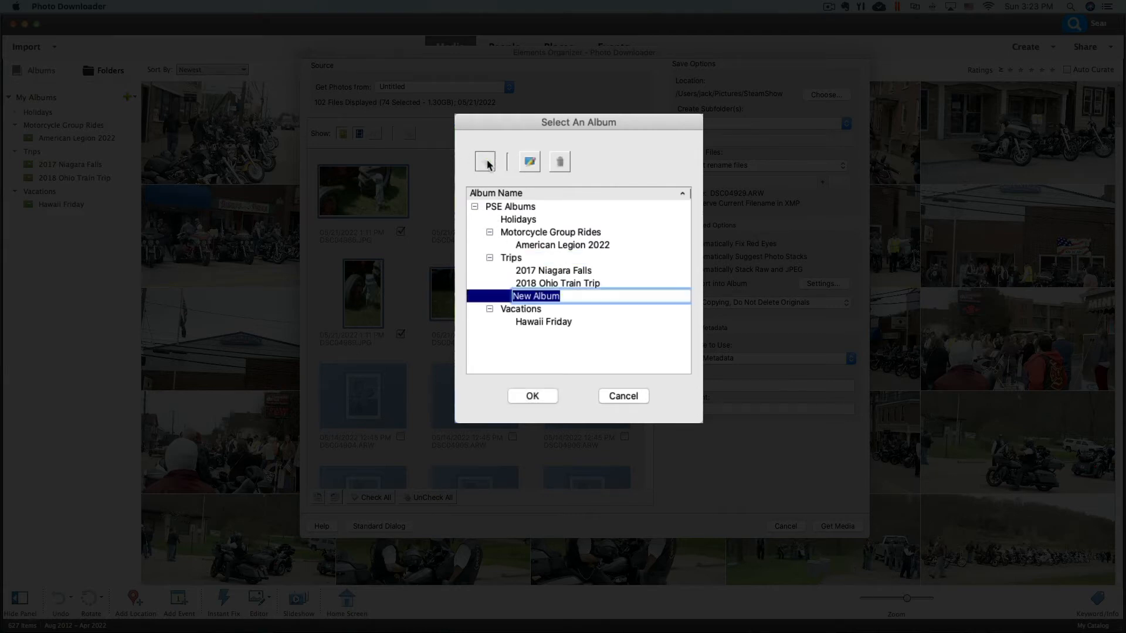
{"action": "type", "text": "Steam Show"}
{"action": "key", "text": "Return"}
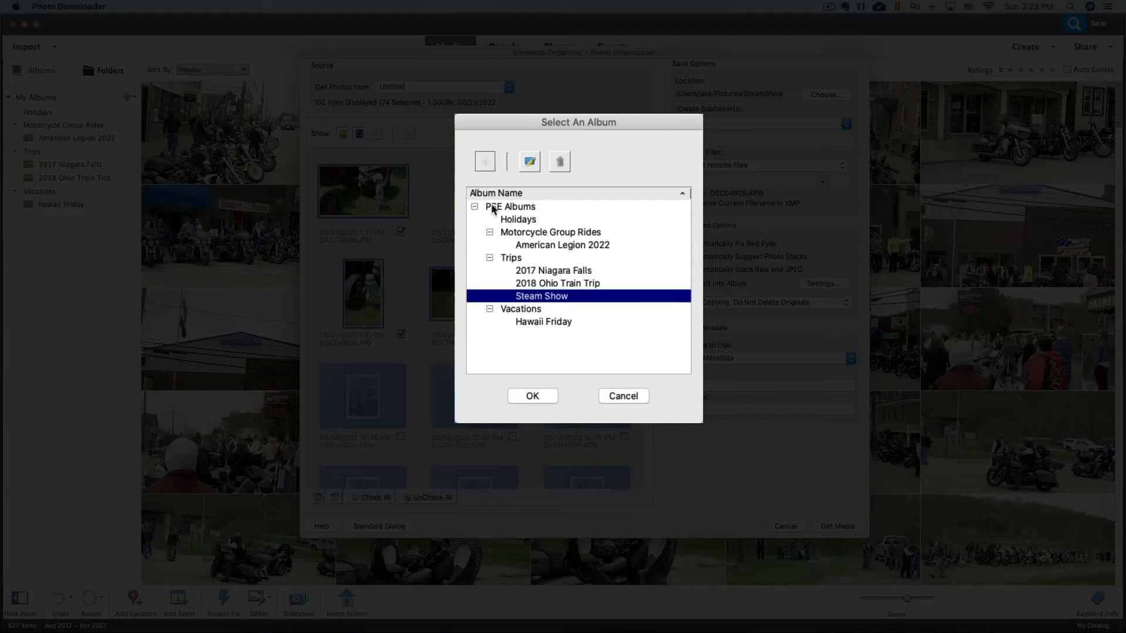
{"action": "left_click", "coordinate": [532, 397]}
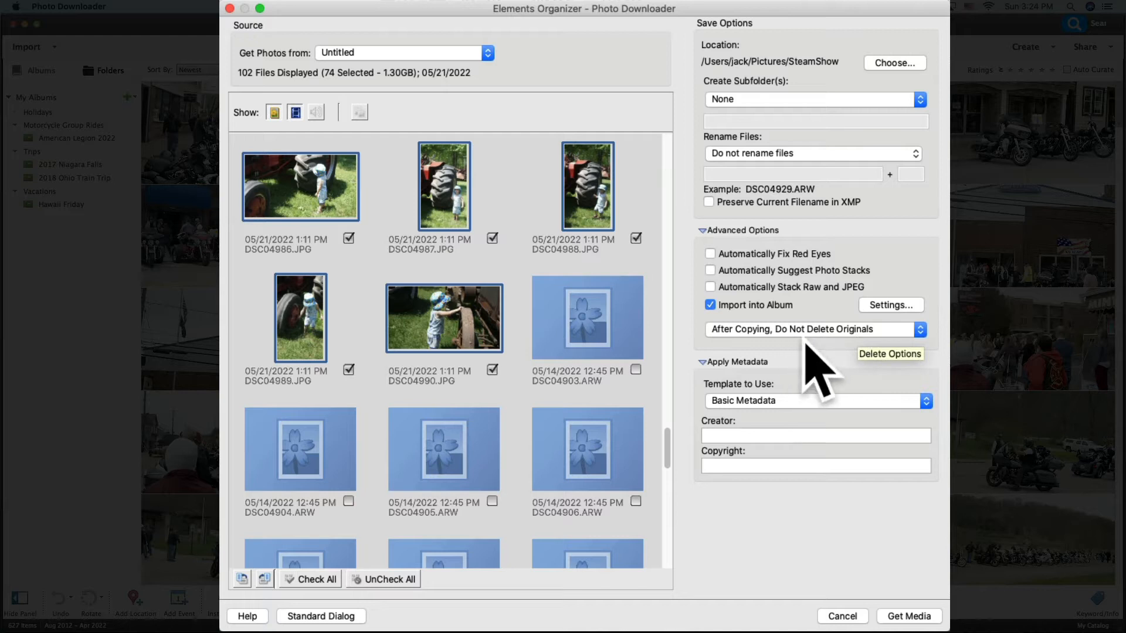
Step: Keep the option After Copying, Do Not Delete Originals, import the checked files, and look through the imported media
{"action": "left_click", "coordinate": [920, 330]}
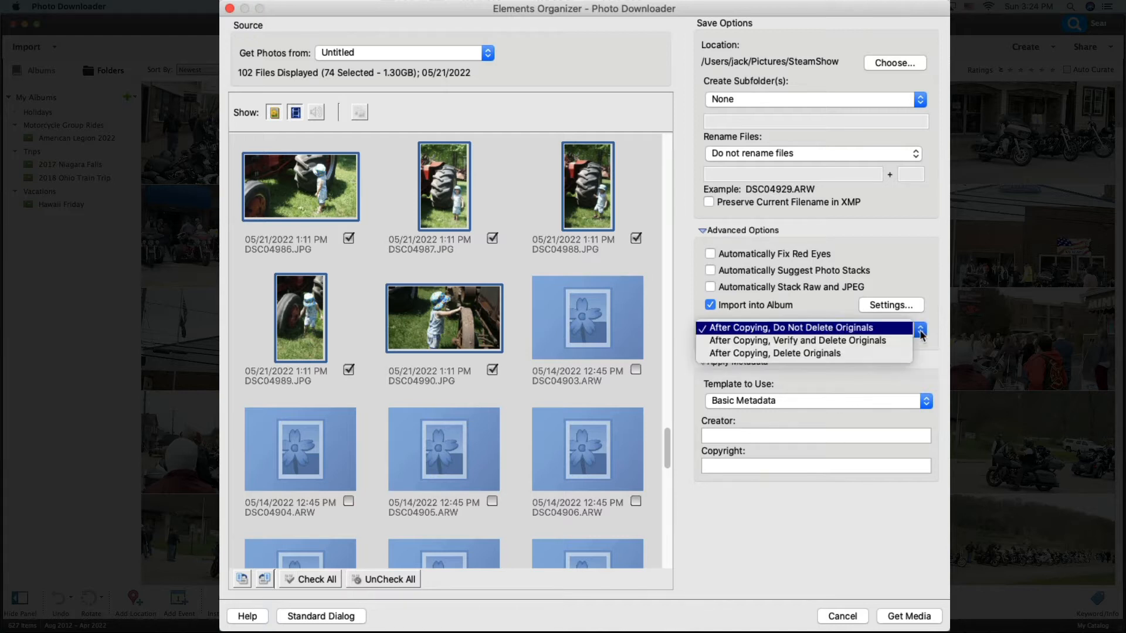
{"action": "left_click", "coordinate": [921, 334]}
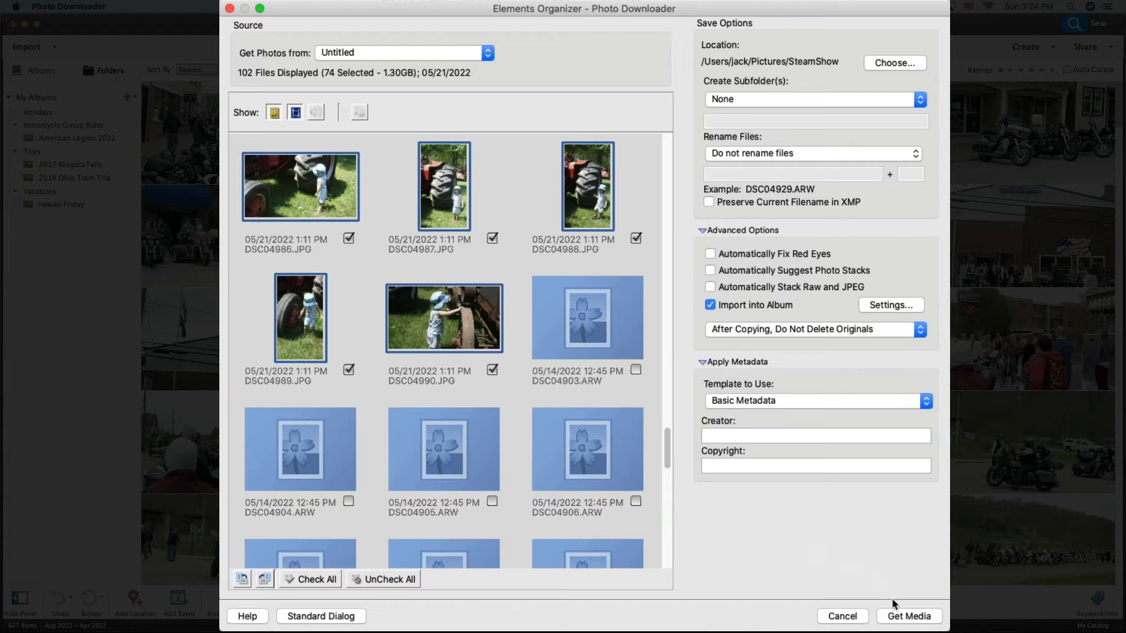
{"action": "left_click", "coordinate": [906, 617]}
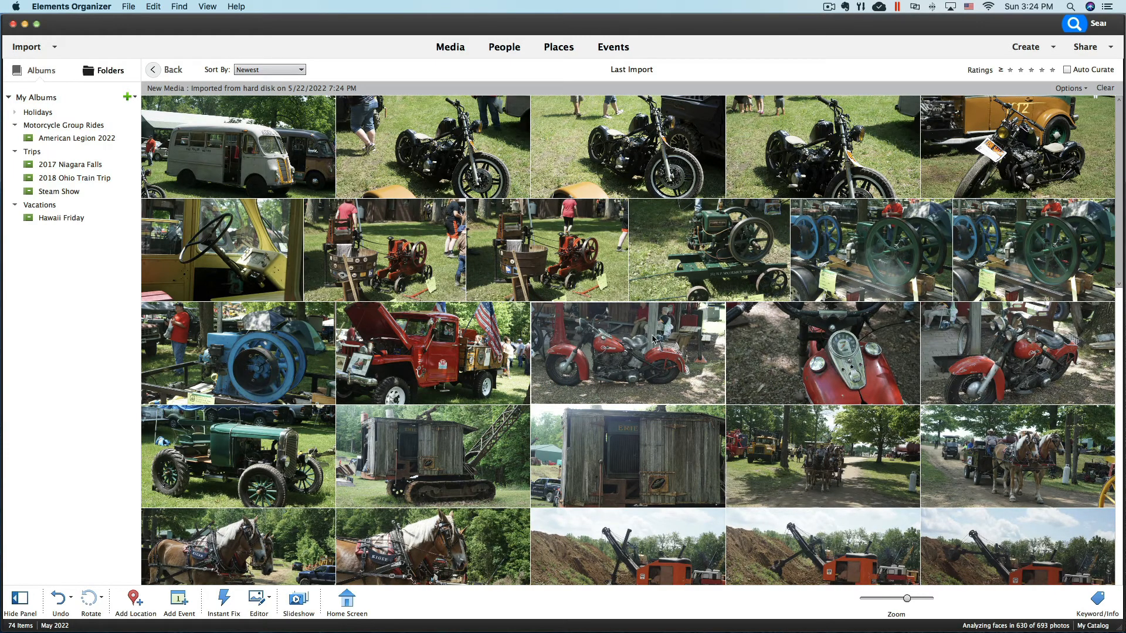
{"action": "scroll", "coordinate": [653, 339], "scroll_direction": "down", "scroll_amount": 10}
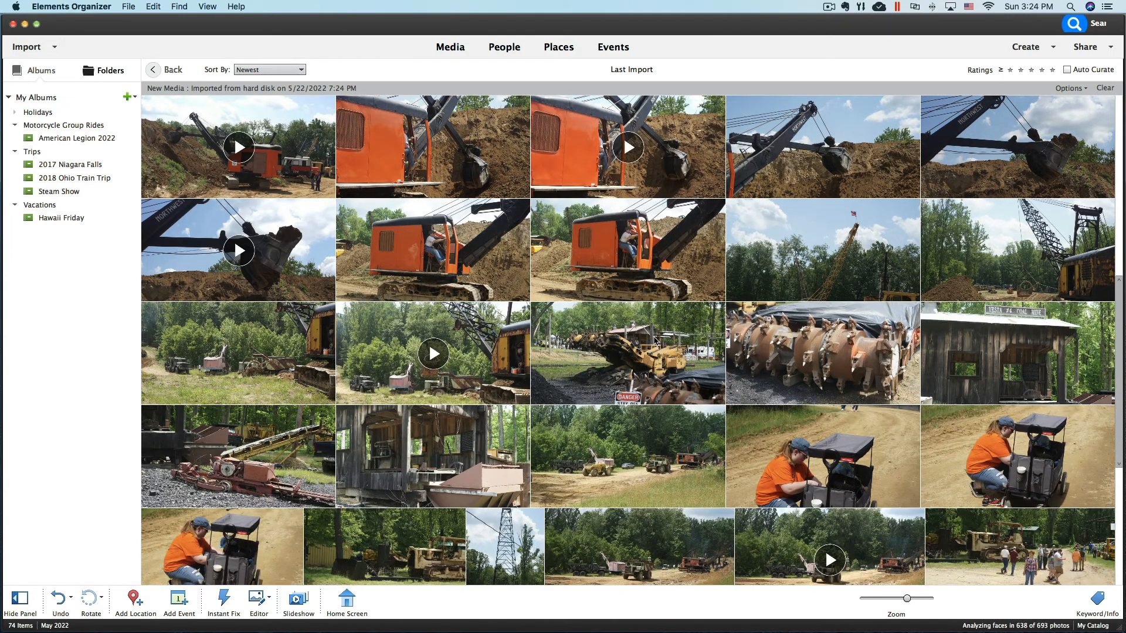
{"action": "scroll", "coordinate": [655, 340], "scroll_direction": "down", "scroll_amount": 5}
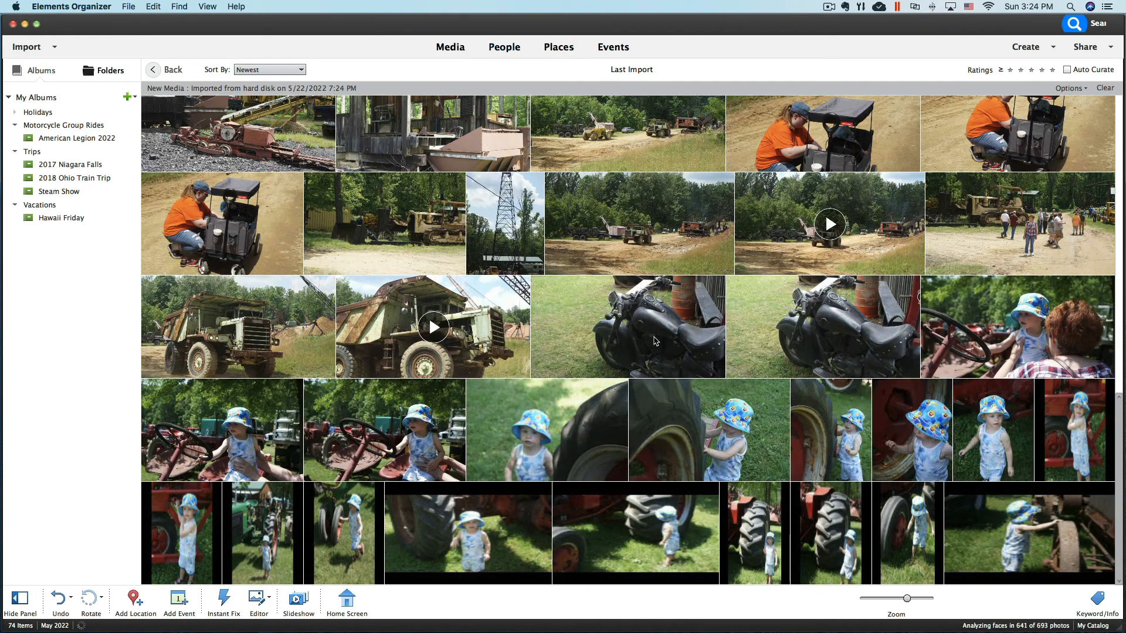
{"action": "scroll", "coordinate": [655, 339], "scroll_direction": "up", "scroll_amount": 10}
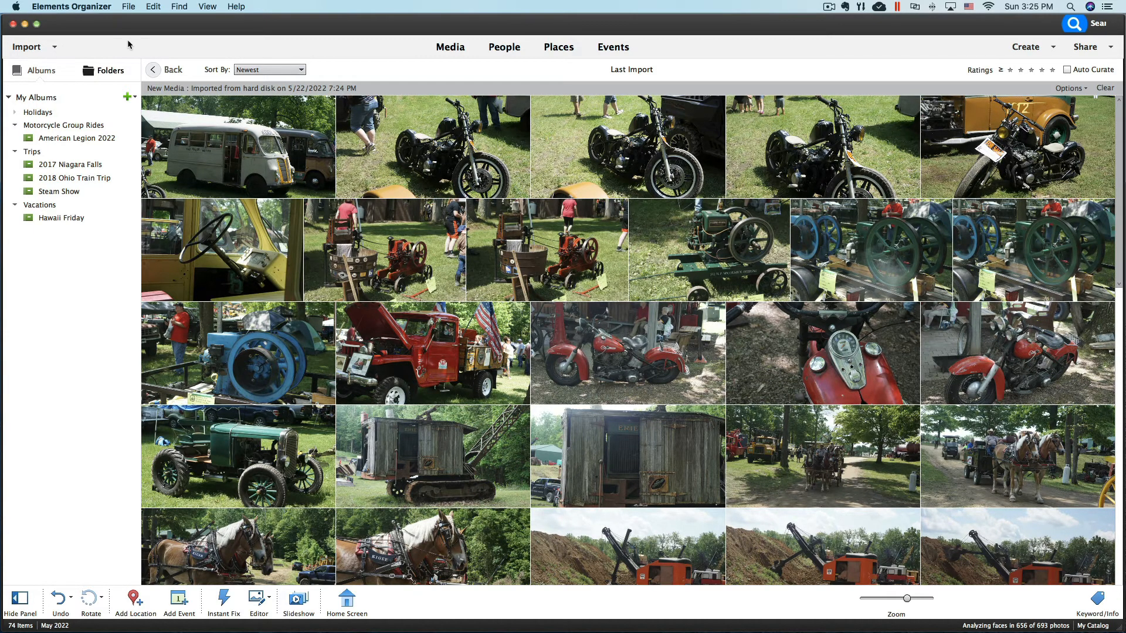
Step: Start another import from a camera or card reader and choose the Untitled card as the source device
{"action": "left_click", "coordinate": [127, 7]}
{"action": "mouse_move", "coordinate": [135, 22]}
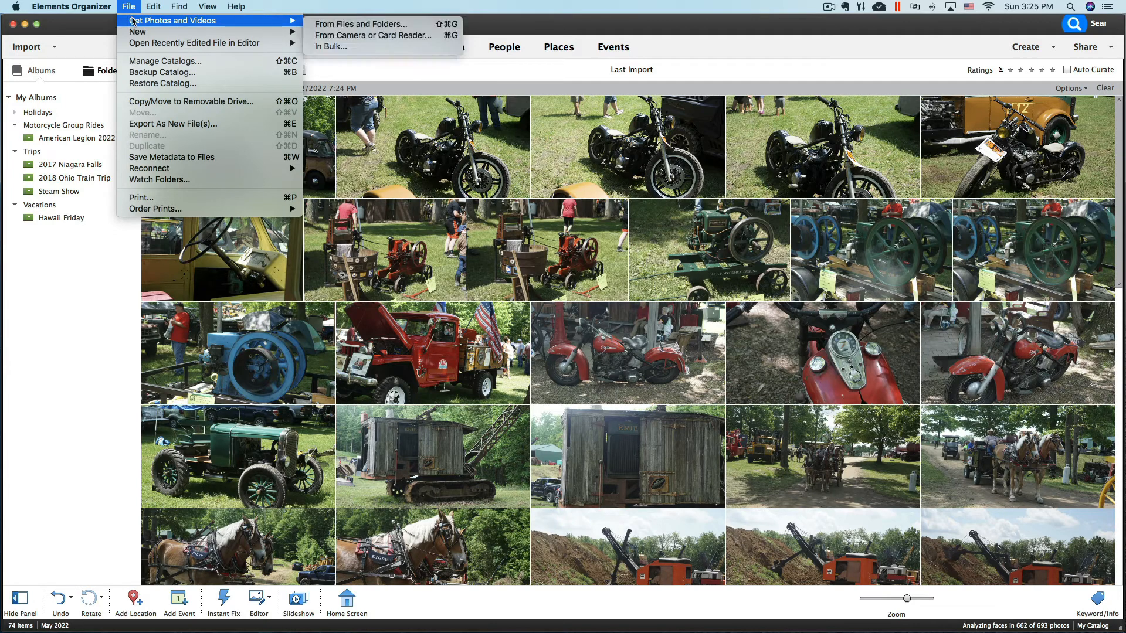
{"action": "left_click", "coordinate": [329, 35]}
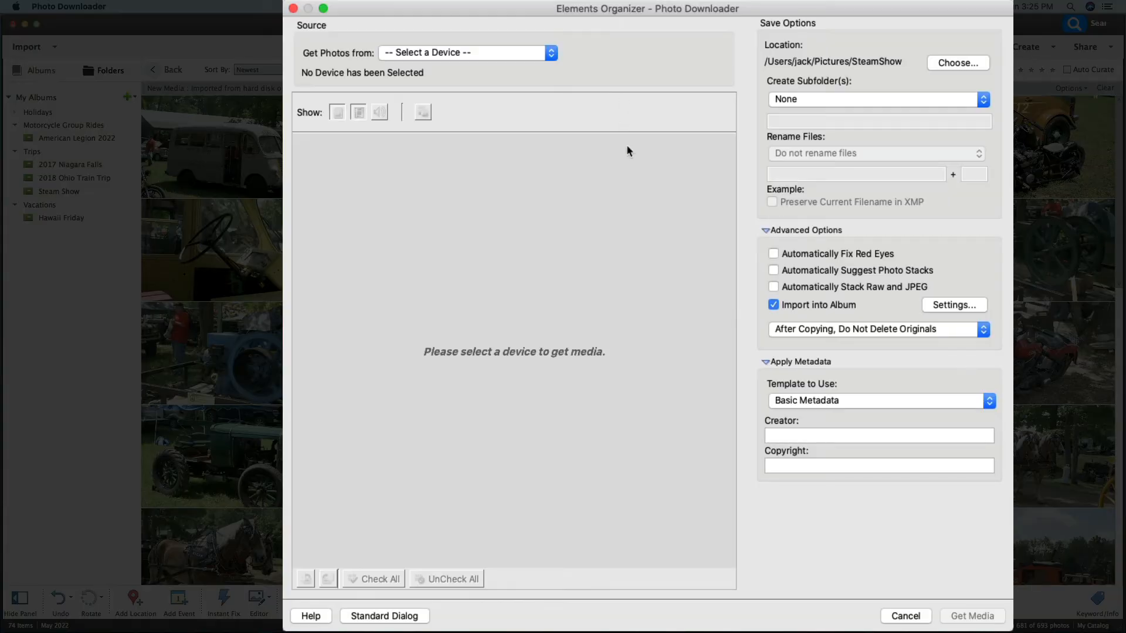
{"action": "left_click", "coordinate": [550, 52]}
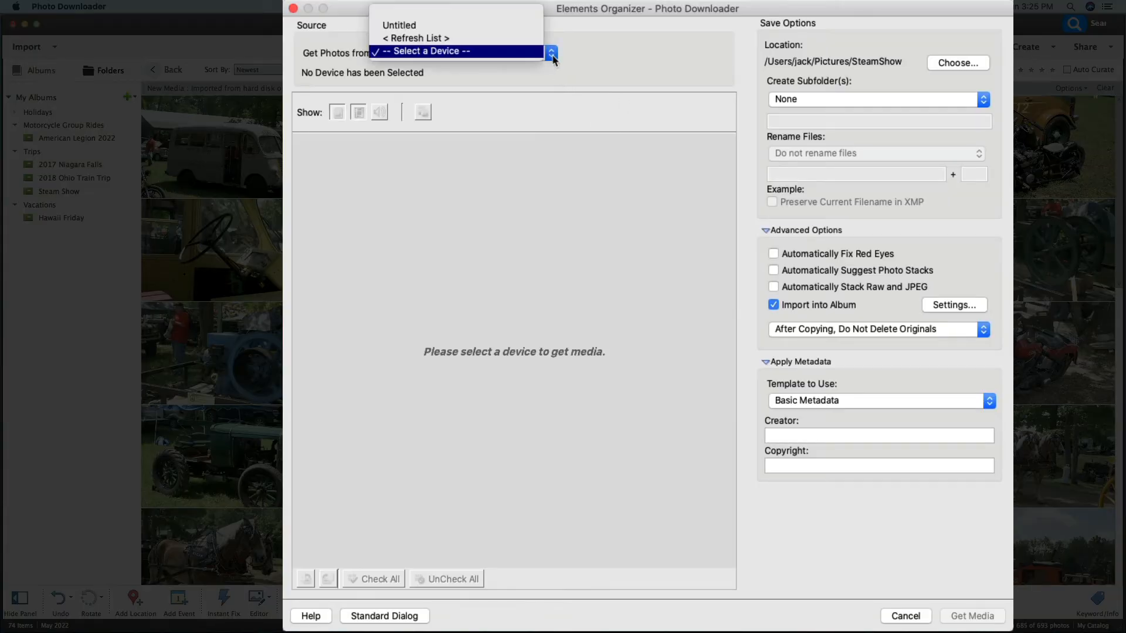
{"action": "left_click", "coordinate": [508, 30]}
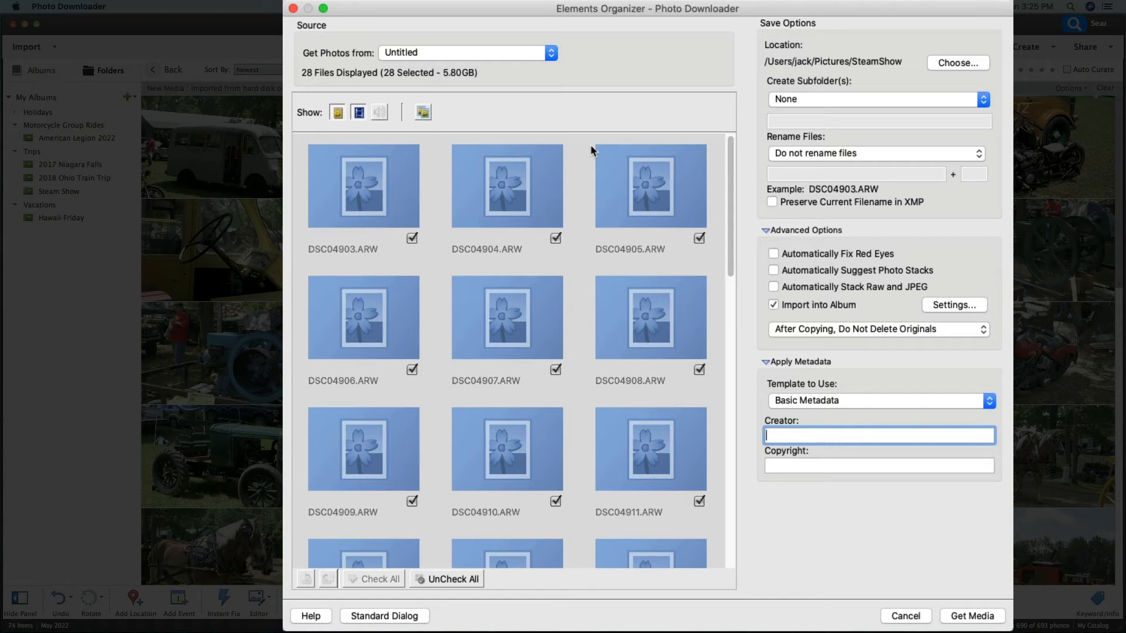
Step: Review the dates of the files remaining on the card, from DSC04903.ARW to C0001.MP4, and check all of them for import
{"action": "left_click", "coordinate": [453, 579]}
{"action": "scroll", "coordinate": [545, 352], "scroll_direction": "down", "scroll_amount": 10}
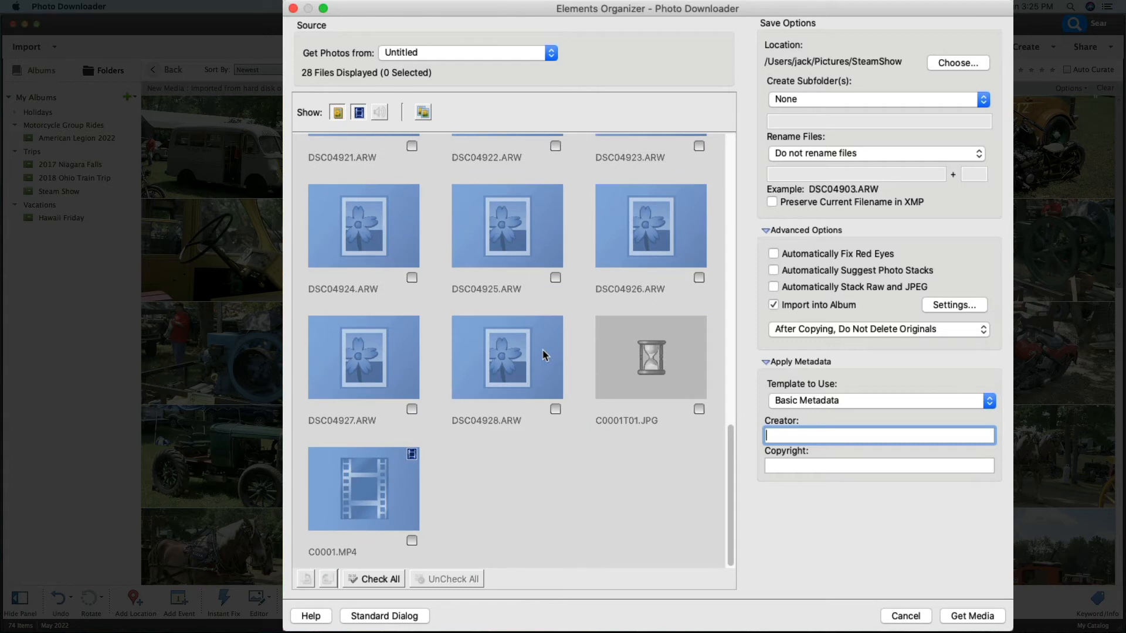
{"action": "scroll", "coordinate": [544, 354], "scroll_direction": "up", "scroll_amount": 10}
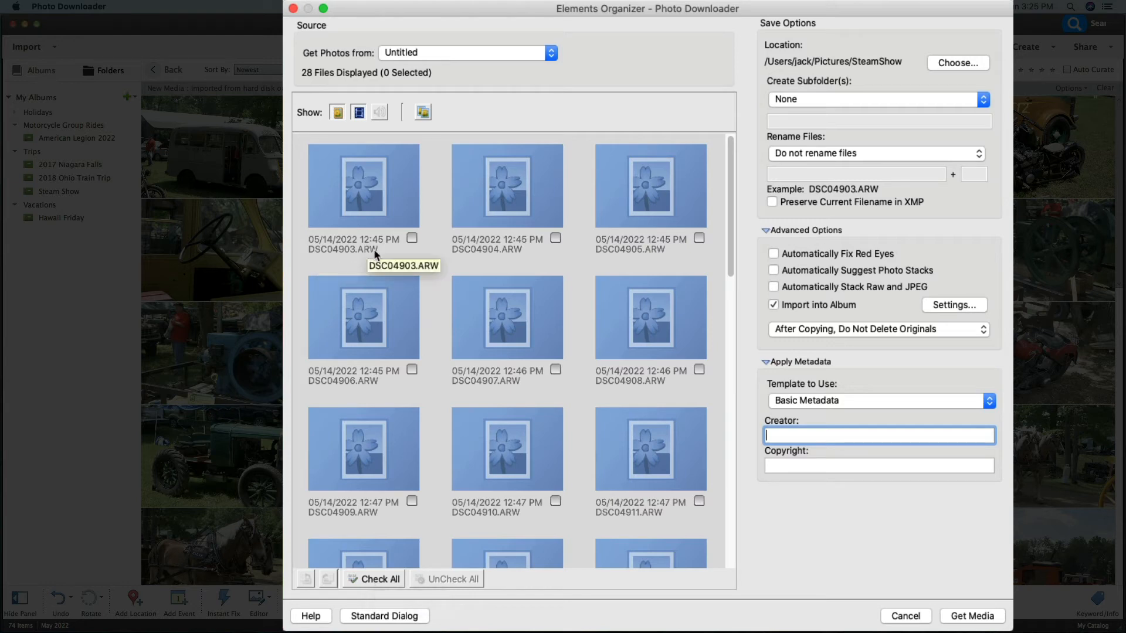
{"action": "left_click_drag", "start_coordinate": [730, 237], "coordinate": [736, 547]}
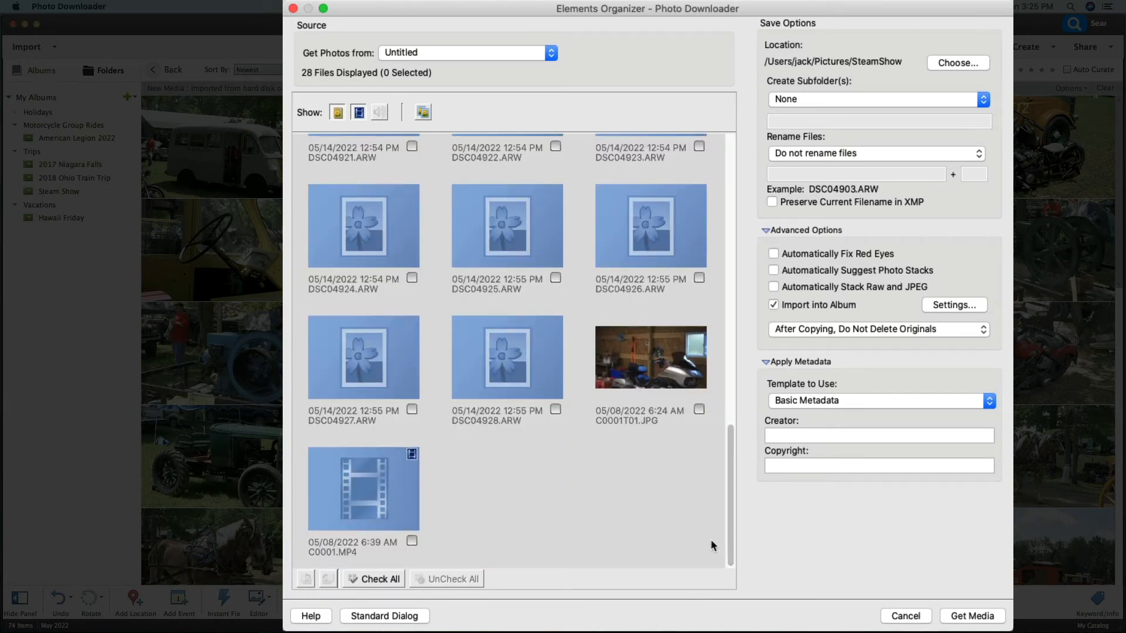
{"action": "left_click", "coordinate": [378, 579]}
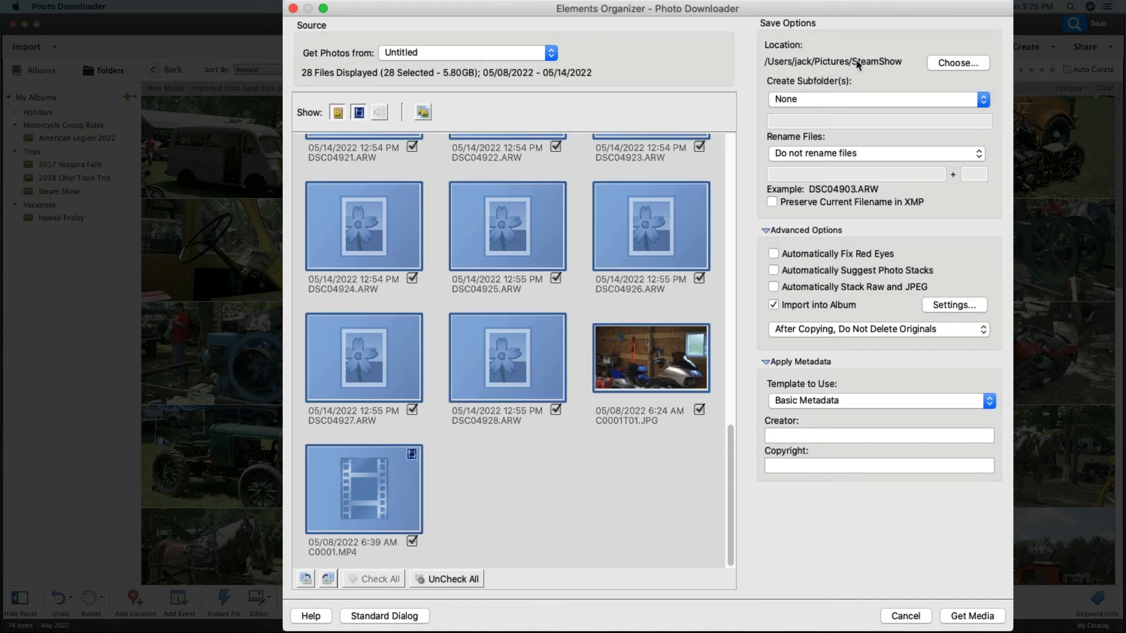
Step: Create a folder named EriePa_5_2022 inside Pictures and set it as the save location for the imported files
{"action": "left_click", "coordinate": [944, 63]}
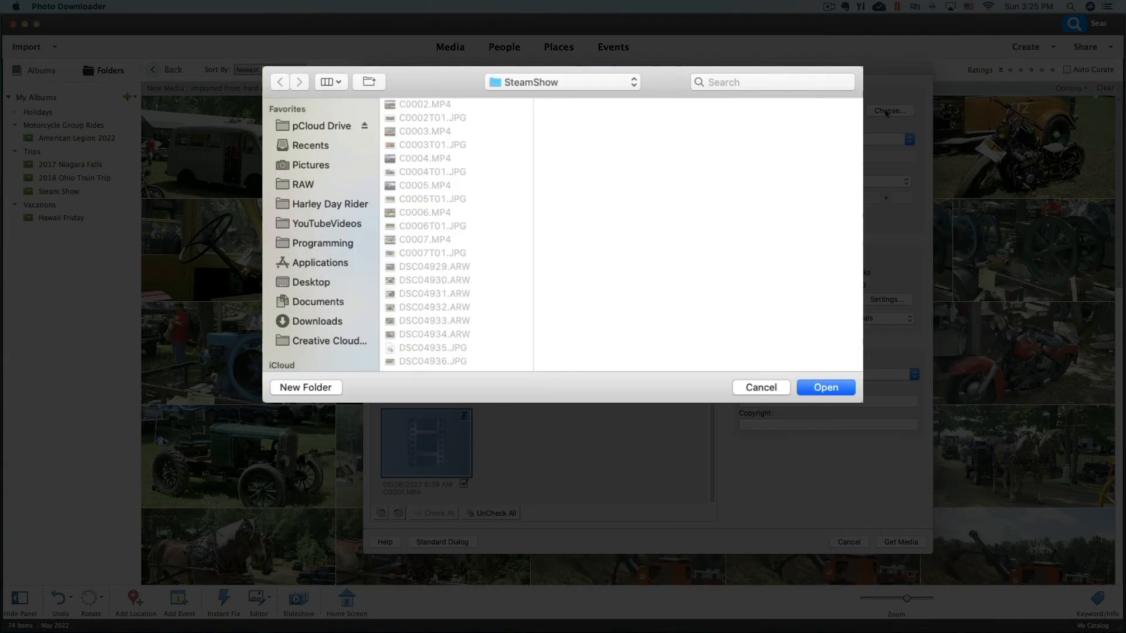
{"action": "left_click_drag", "start_coordinate": [428, 82], "coordinate": [494, 96]}
{"action": "left_click", "coordinate": [390, 174]}
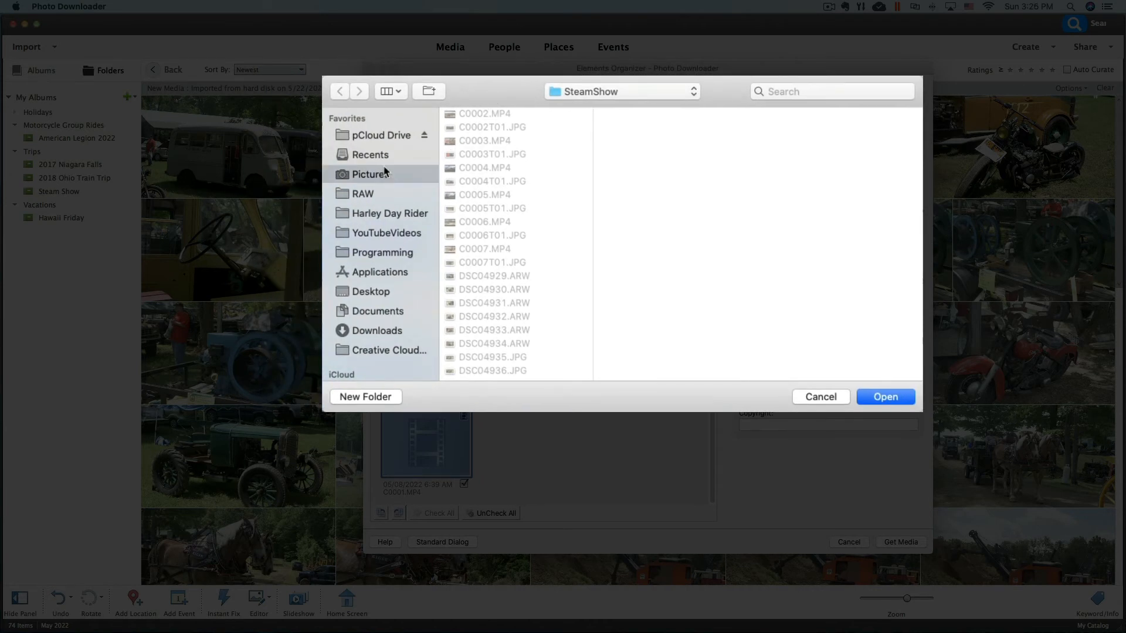
{"action": "left_click", "coordinate": [368, 397]}
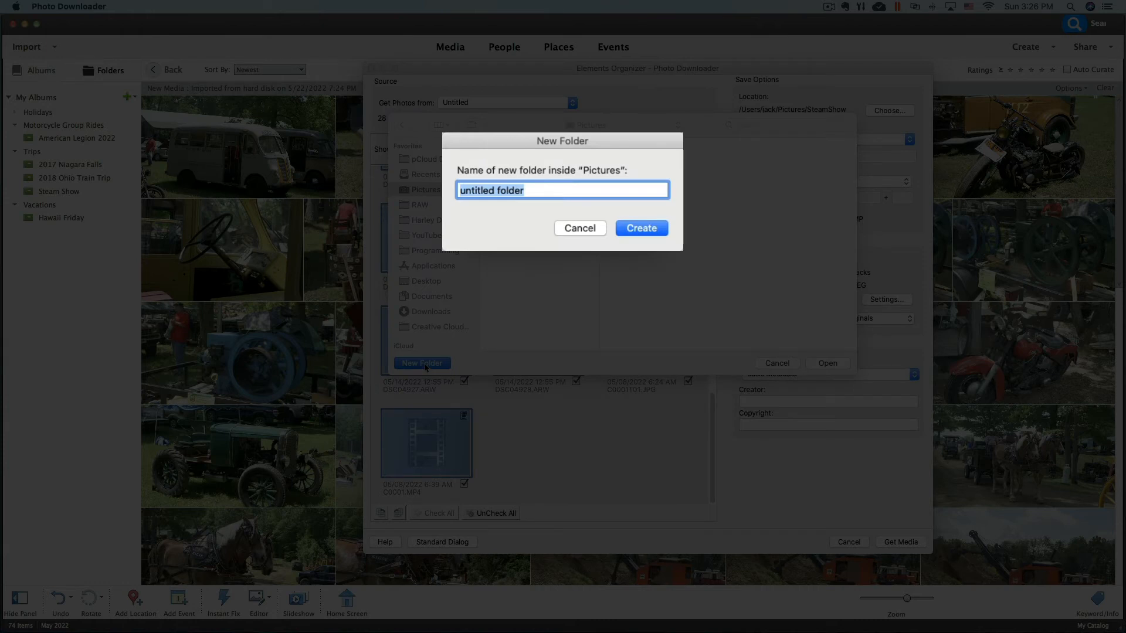
{"action": "type", "text": "Erie"}
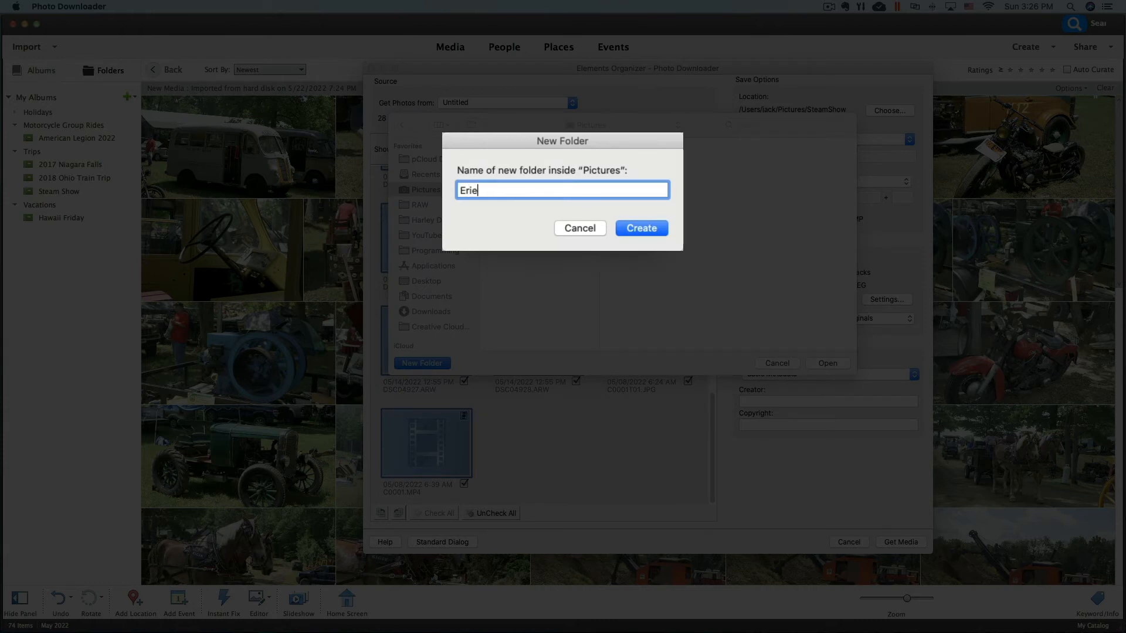
{"action": "type", "text": "Pa"}
{"action": "type", "text": "_5_2022"}
{"action": "left_click", "coordinate": [640, 230]}
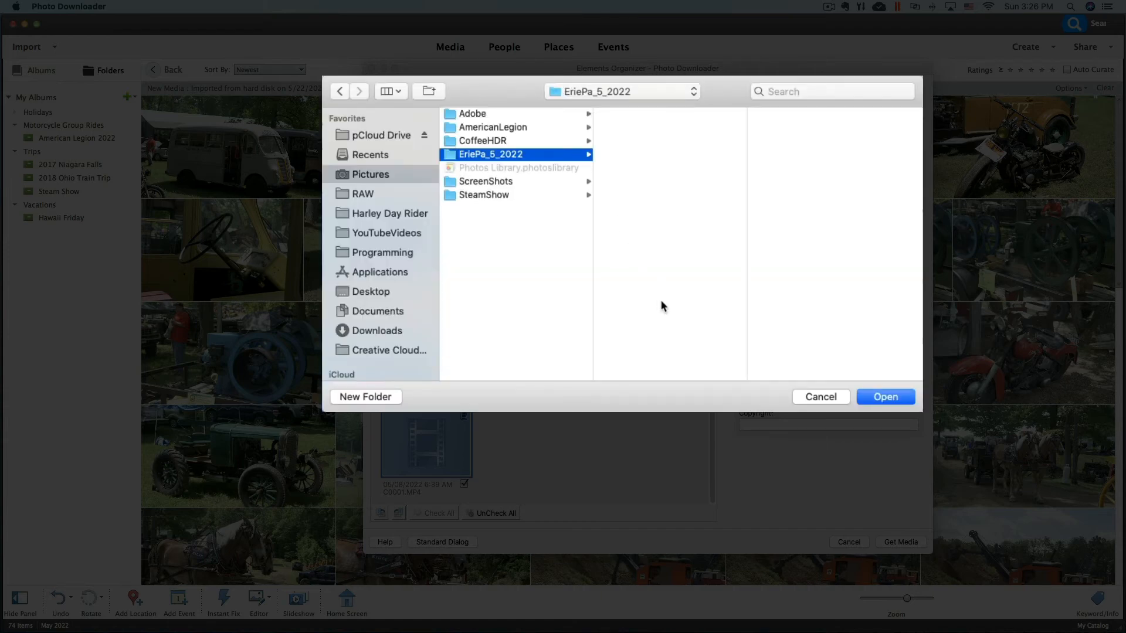
{"action": "left_click", "coordinate": [880, 397]}
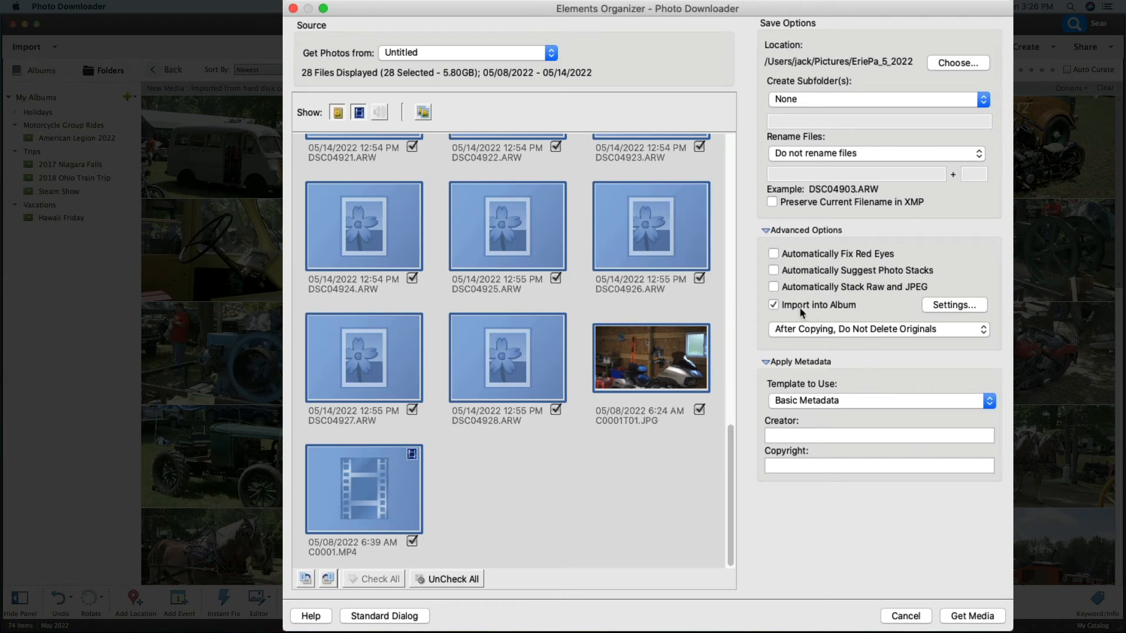
Step: Create an album named Erie May 2022 under Trips as the import target and import all the checked files into it
{"action": "left_click", "coordinate": [937, 309]}
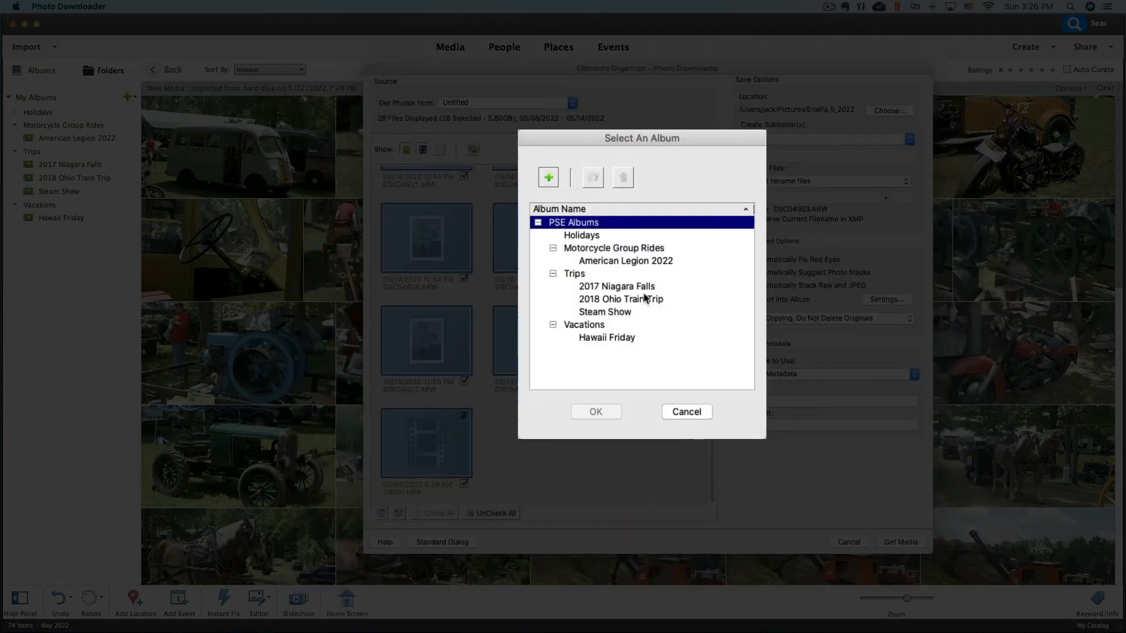
{"action": "left_click", "coordinate": [581, 275]}
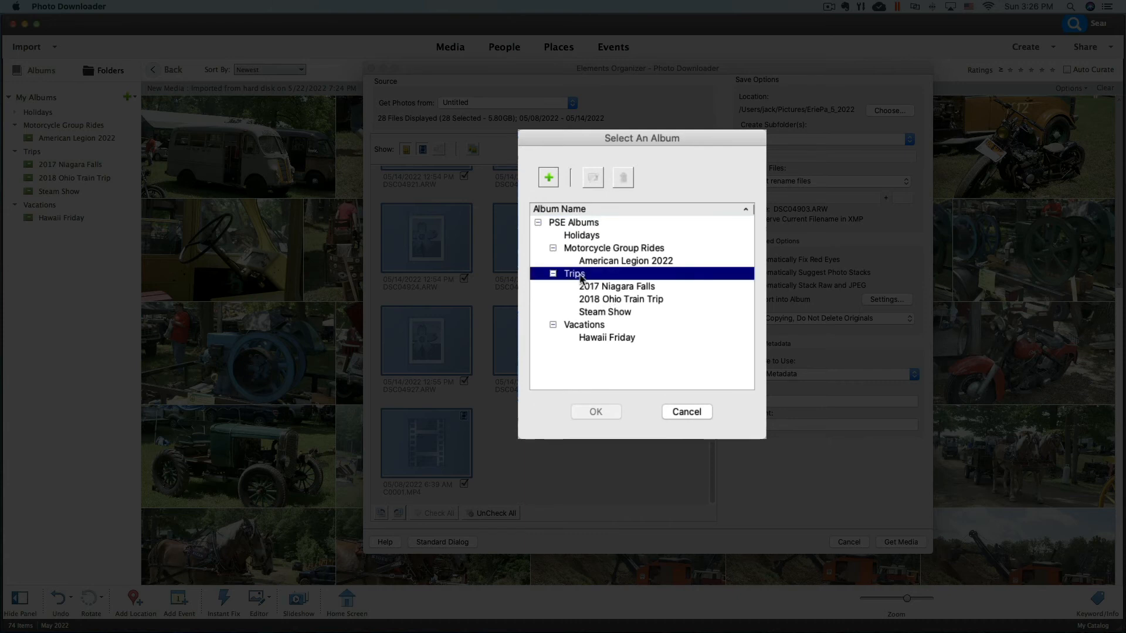
{"action": "left_click", "coordinate": [548, 177]}
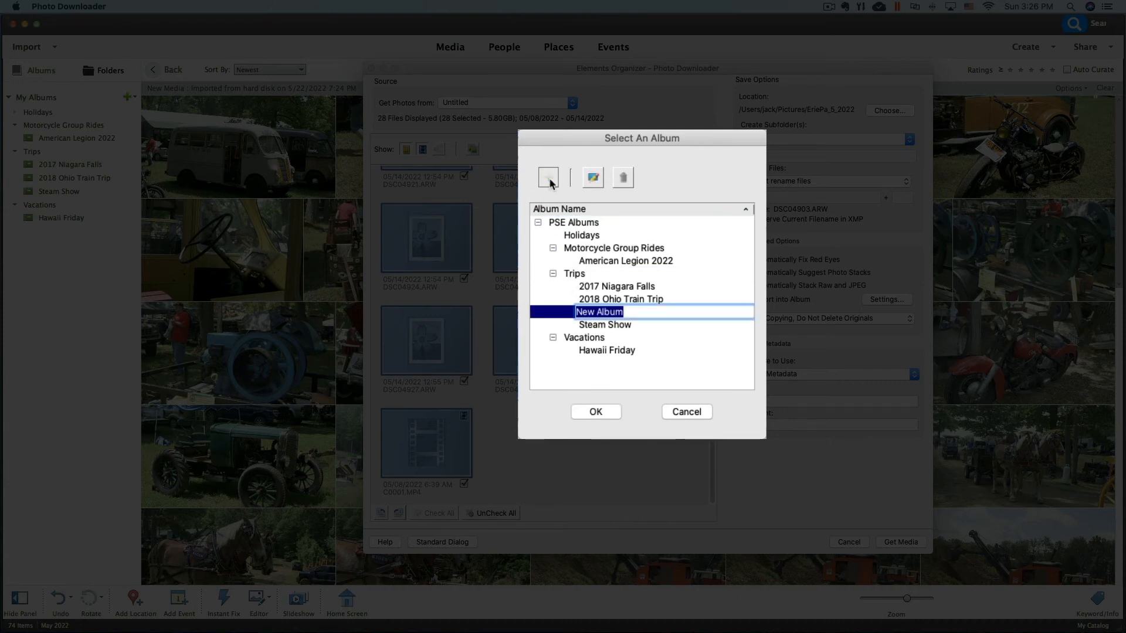
{"action": "type", "text": "ERIE"}
{"action": "key", "text": "BackSpace"}
{"action": "key", "text": "BackSpace"}
{"action": "key", "text": "BackSpace"}
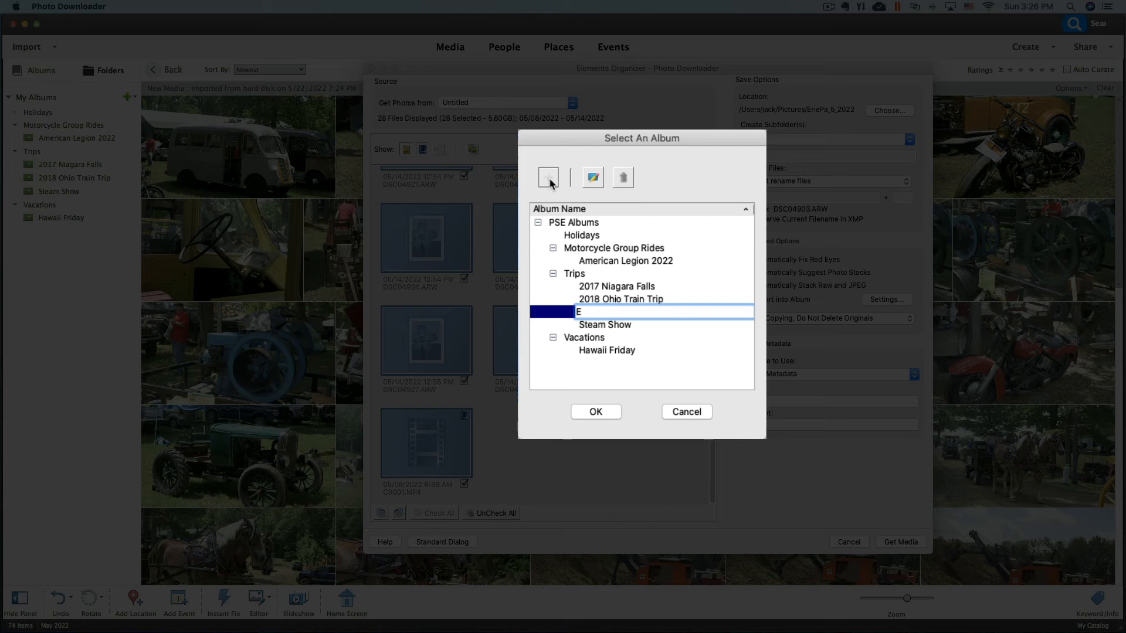
{"action": "type", "text": "rie May 2022"}
{"action": "key", "text": "Return"}
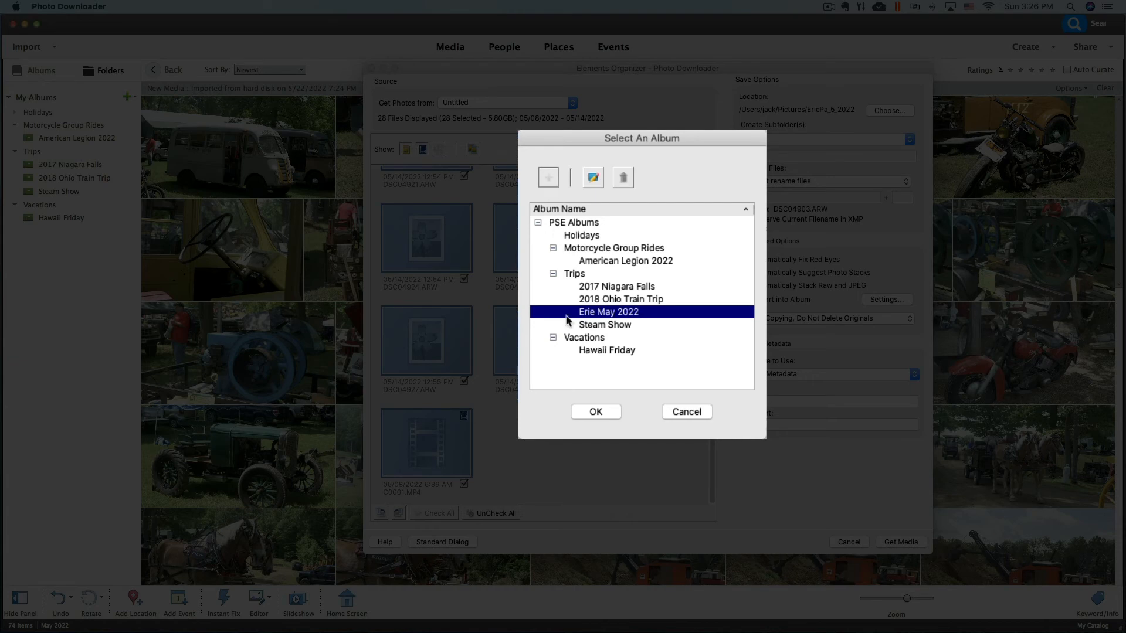
{"action": "left_click", "coordinate": [596, 411]}
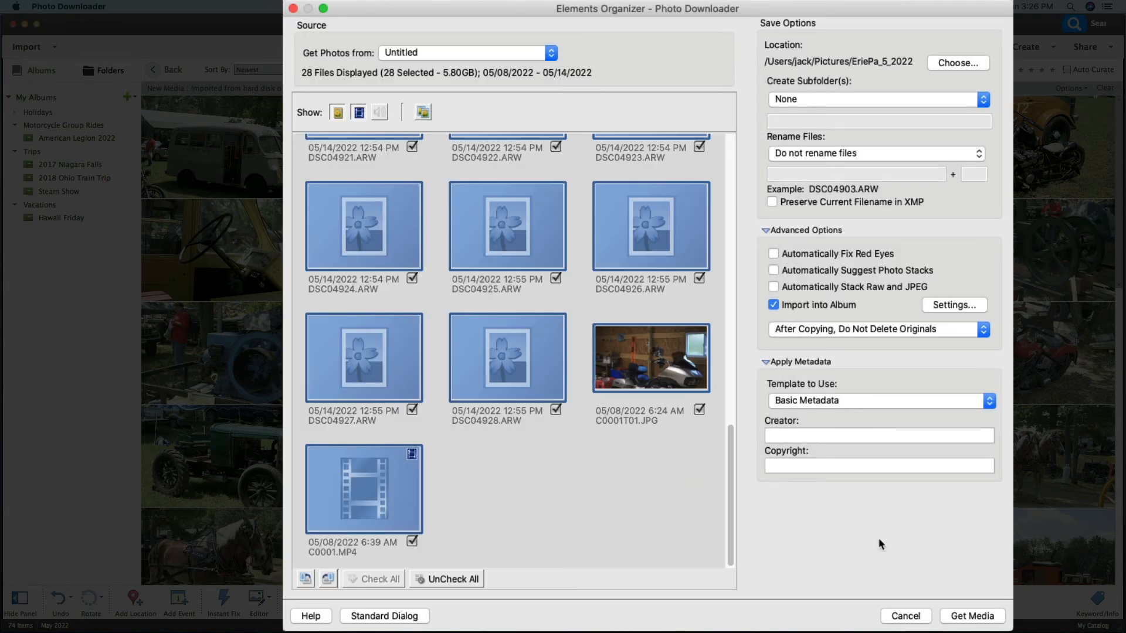
{"action": "left_click", "coordinate": [970, 615]}
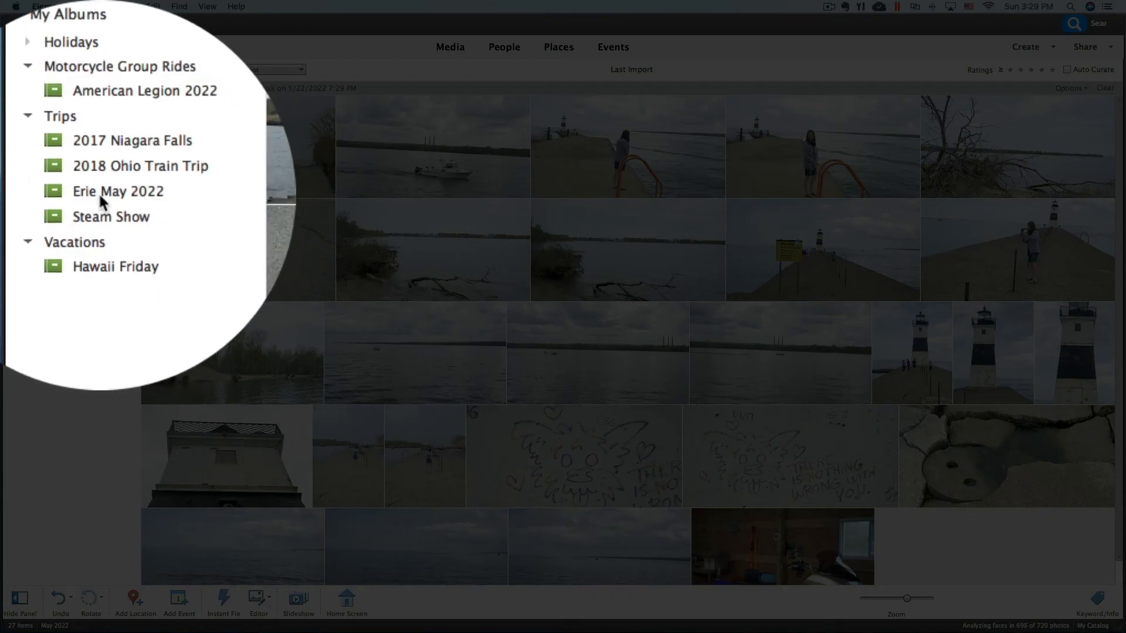
Step: View the photos in the Steam Show album with slightly larger thumbnails and those in the Erie May 2022 album
{"action": "left_click", "coordinate": [116, 206]}
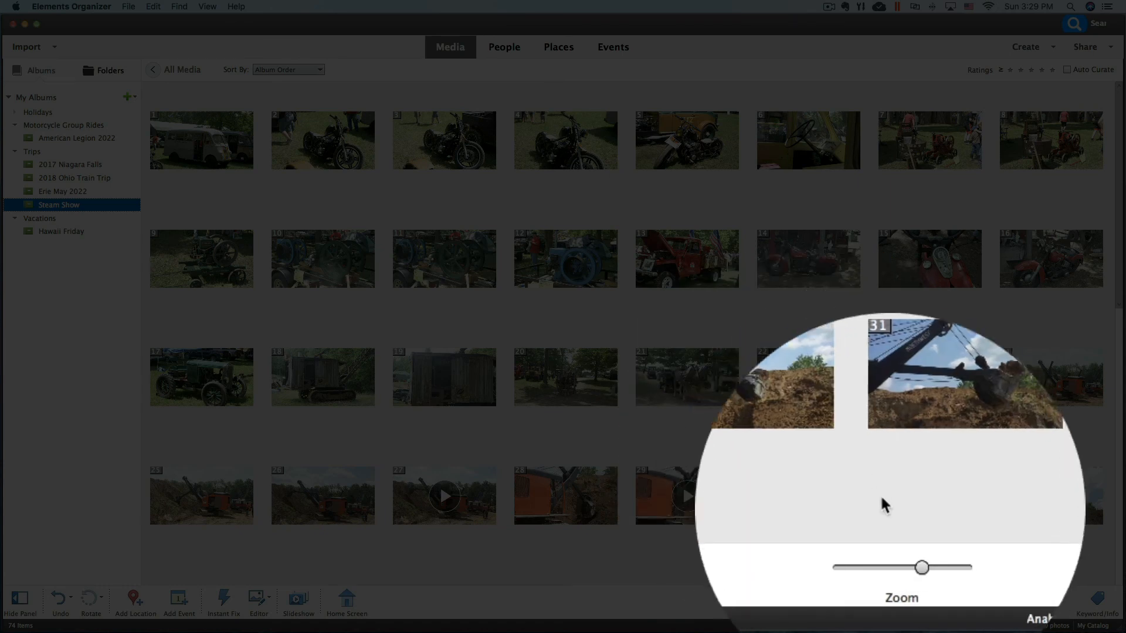
{"action": "left_click_drag", "start_coordinate": [909, 573], "coordinate": [912, 570]}
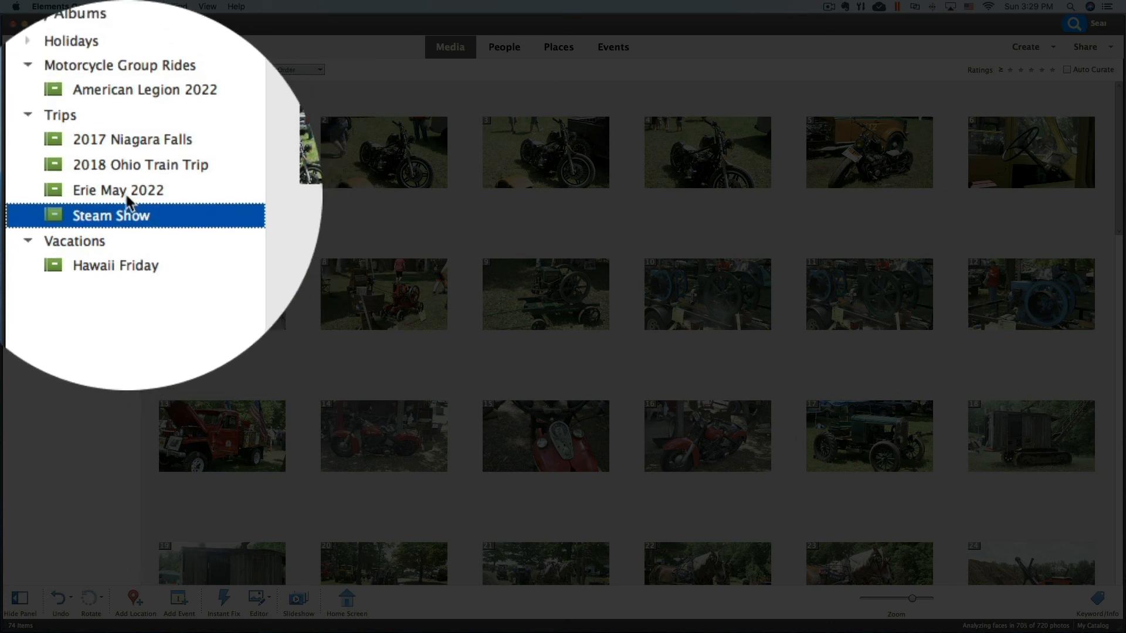
{"action": "left_click", "coordinate": [128, 187]}
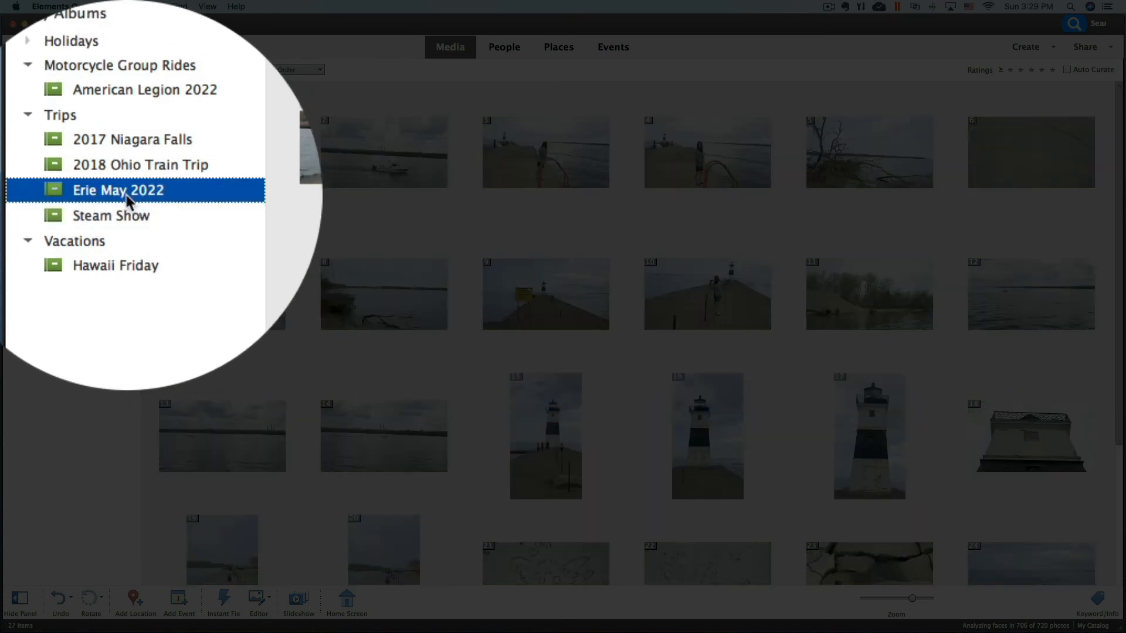